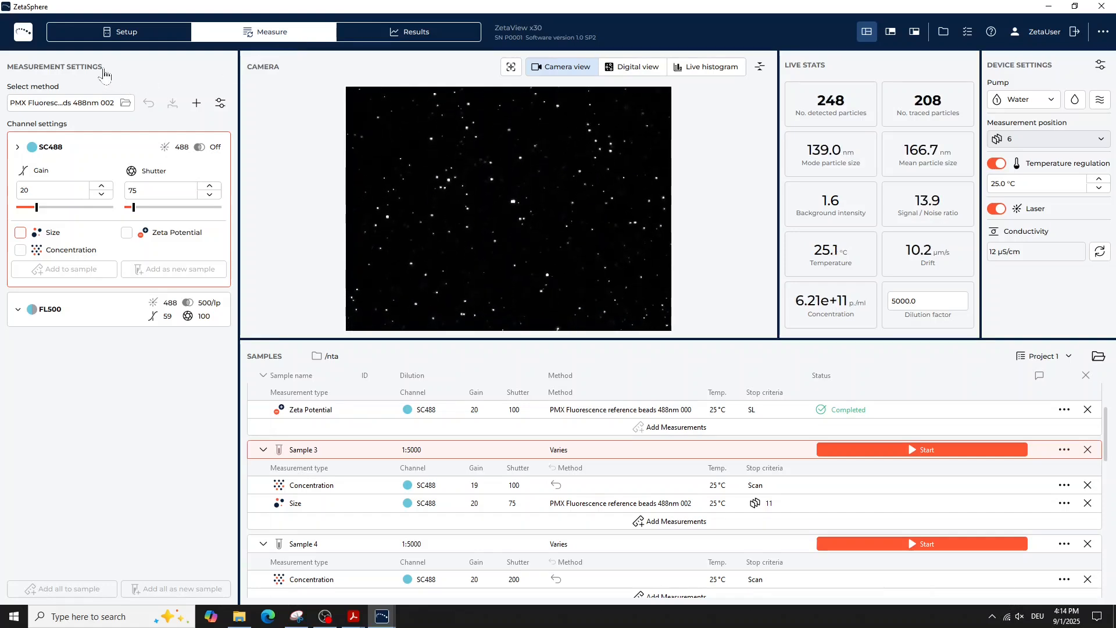
{"action": "key", "text": "ctrl"}
{"action": "key", "text": "ctrl"}
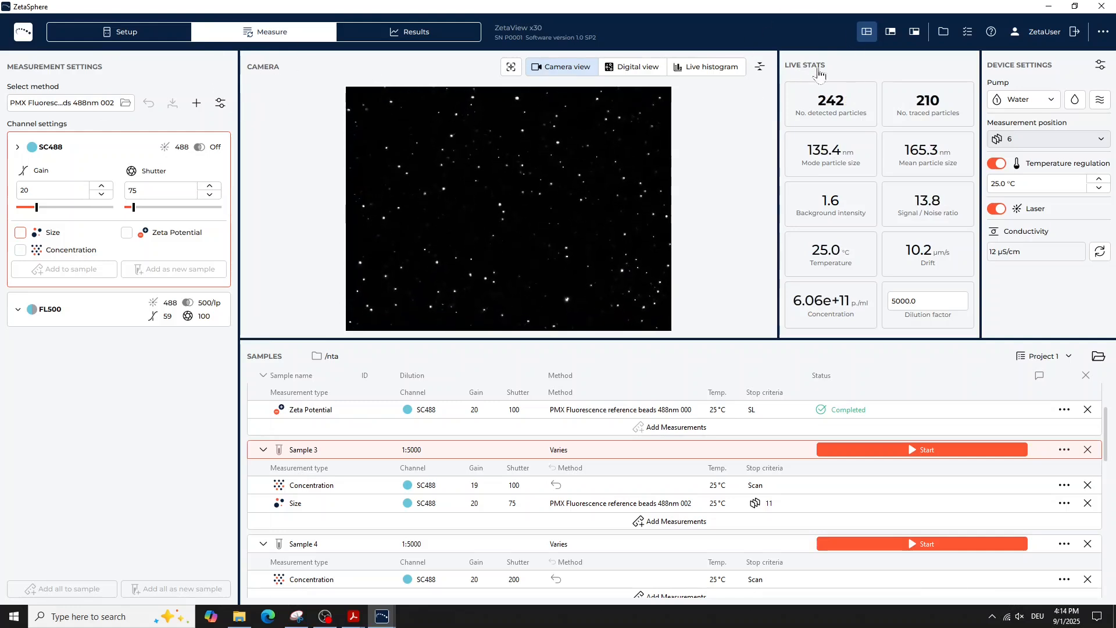
{"action": "key", "text": "ctrl"}
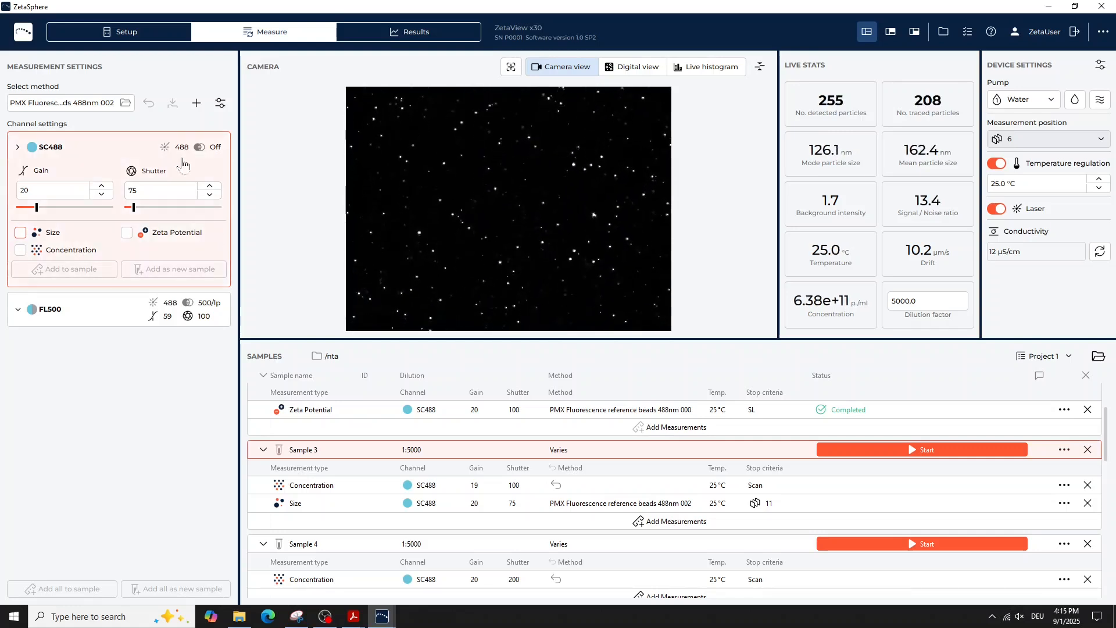
- Preview the camera-focused and sample-focused workspace layouts, and return to the combined layout
{"action": "left_click", "coordinate": [892, 40]}
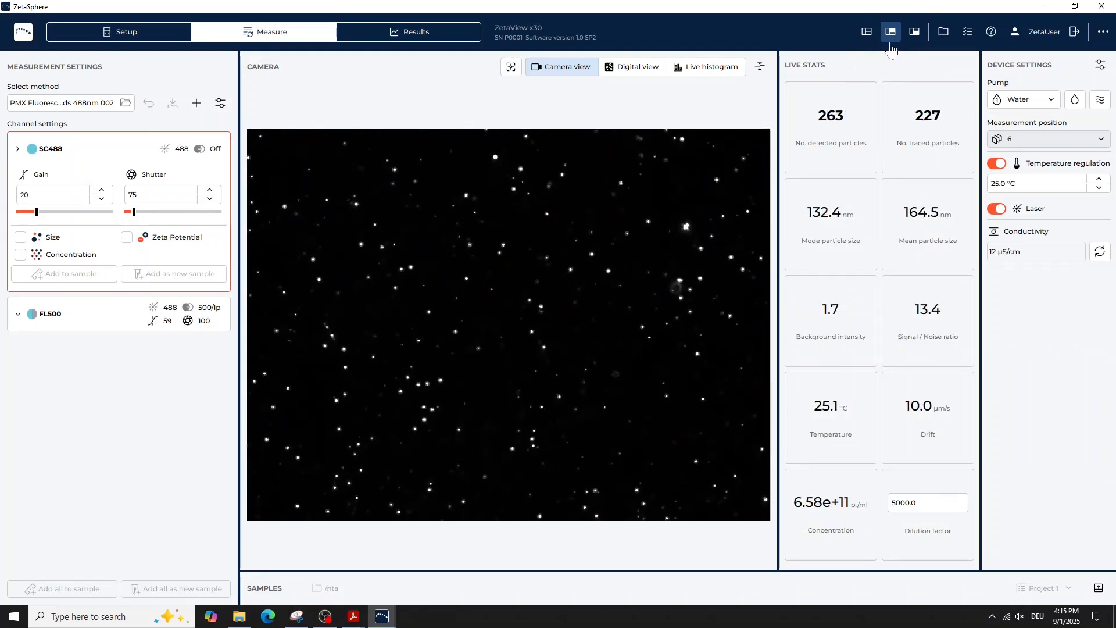
{"action": "left_click", "coordinate": [914, 32]}
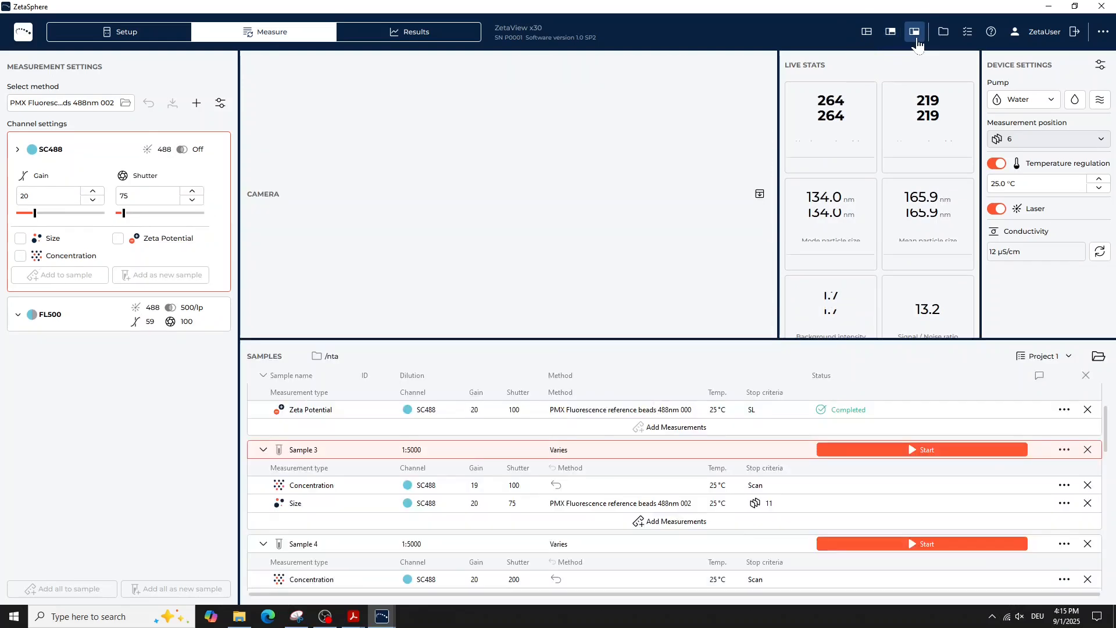
{"action": "left_click", "coordinate": [866, 40]}
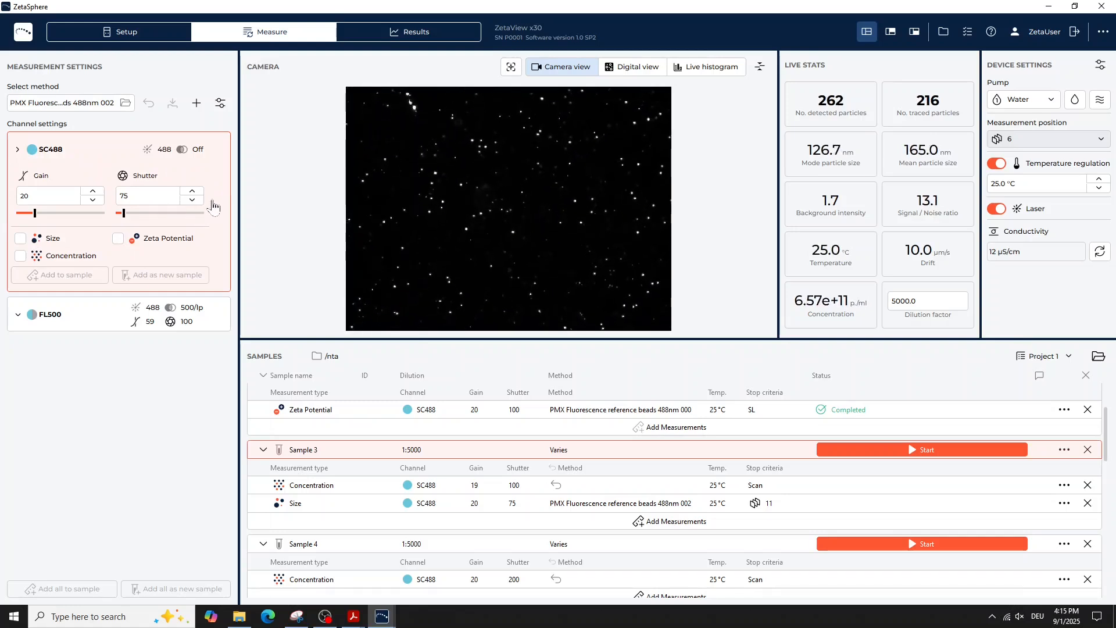
- Set the SC488 channel's shutter to 1000 and expand the FL500 channel settings
{"action": "left_click", "coordinate": [189, 194]}
{"action": "left_click", "coordinate": [191, 192]}
{"action": "left_click", "coordinate": [191, 192]}
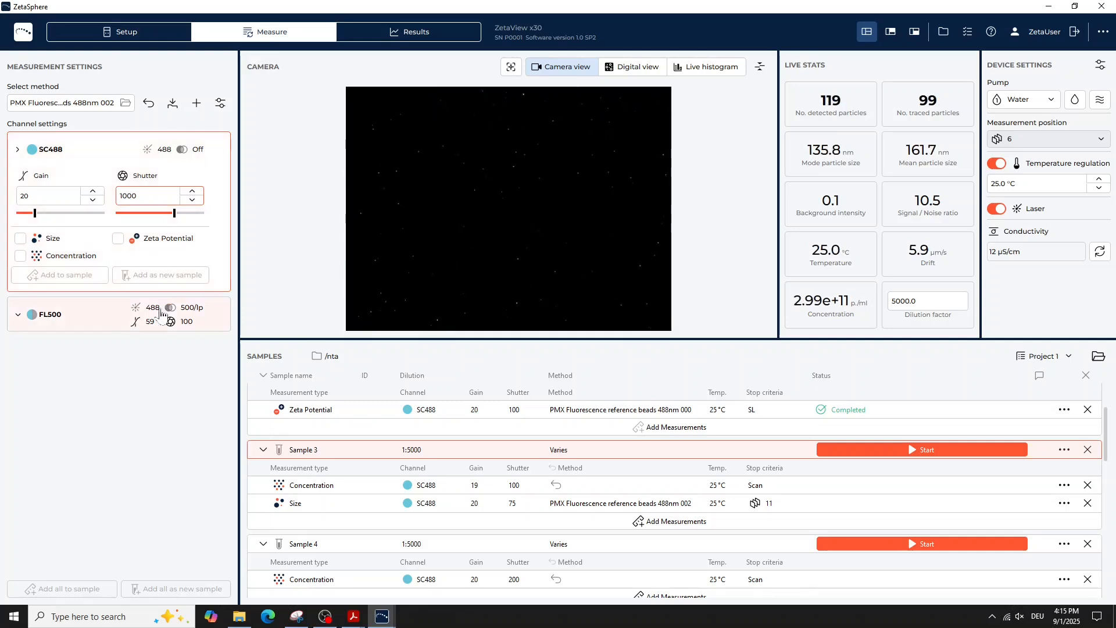
{"action": "left_click", "coordinate": [93, 318]}
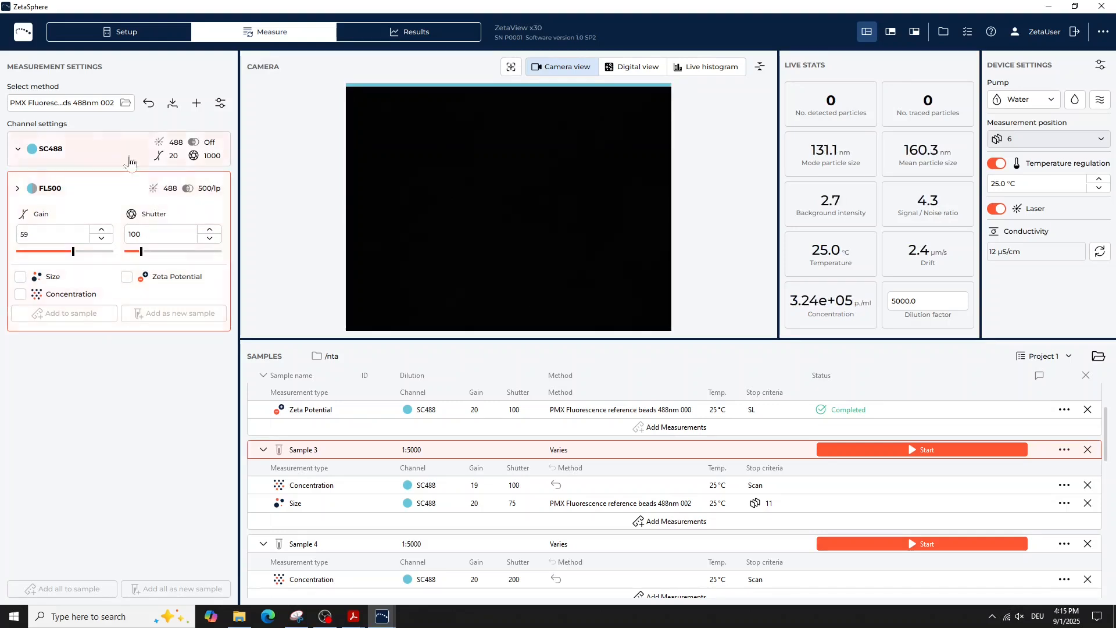
- Browse the stored methods, previewing the 405nm fluorescence beads method and older revisions of the 488nm one, and cancel the selection
{"action": "left_click", "coordinate": [106, 105]}
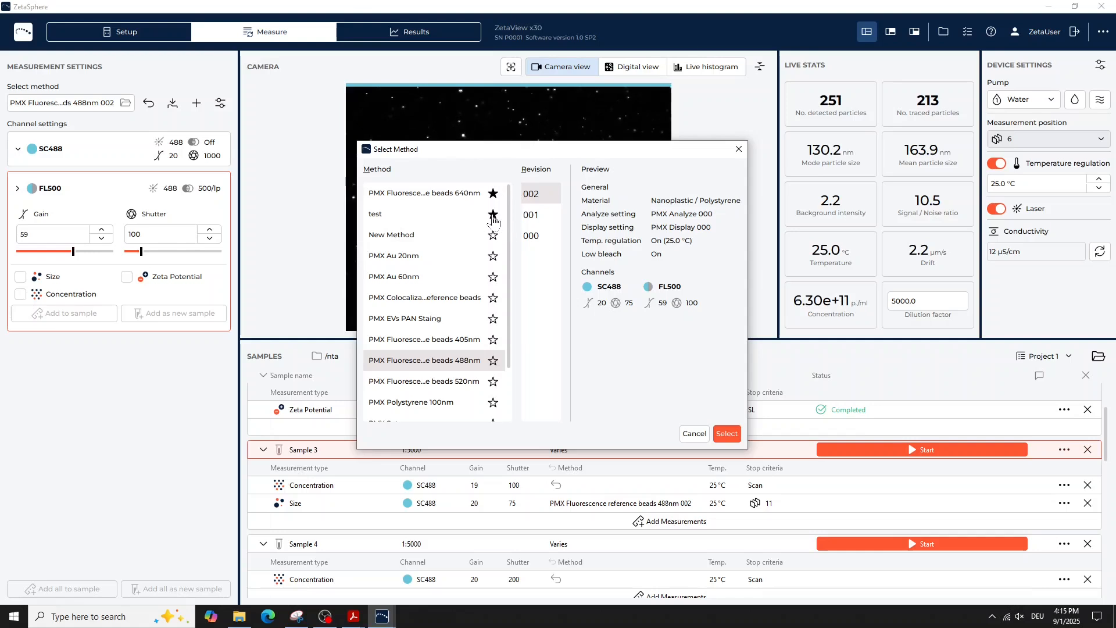
{"action": "left_click", "coordinate": [428, 339]}
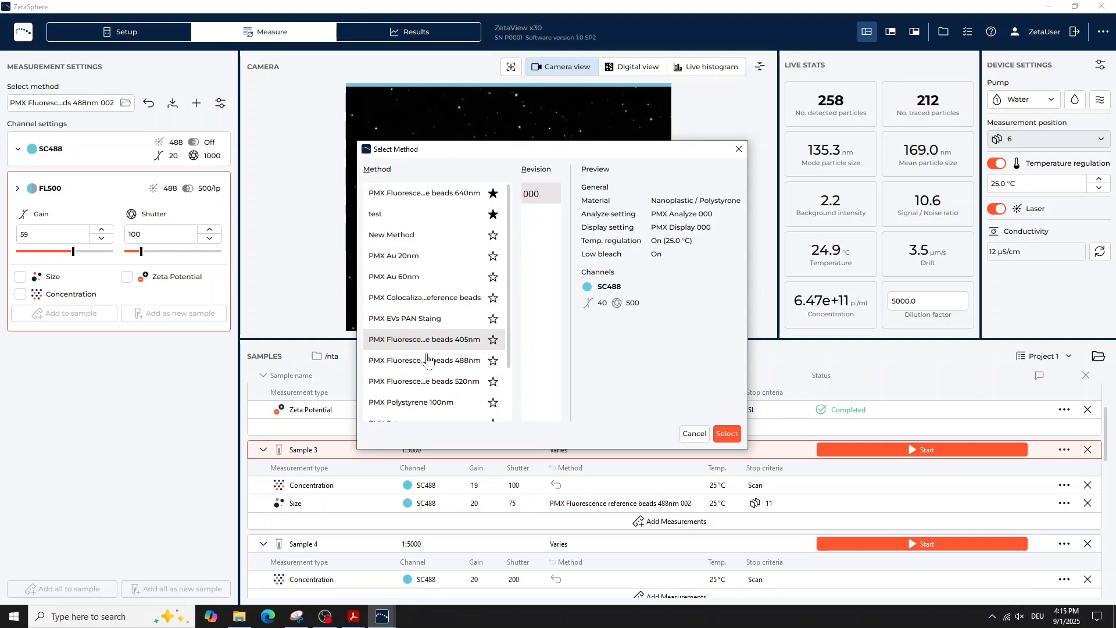
{"action": "left_click", "coordinate": [428, 361]}
{"action": "left_click", "coordinate": [549, 214]}
{"action": "left_click", "coordinate": [539, 235]}
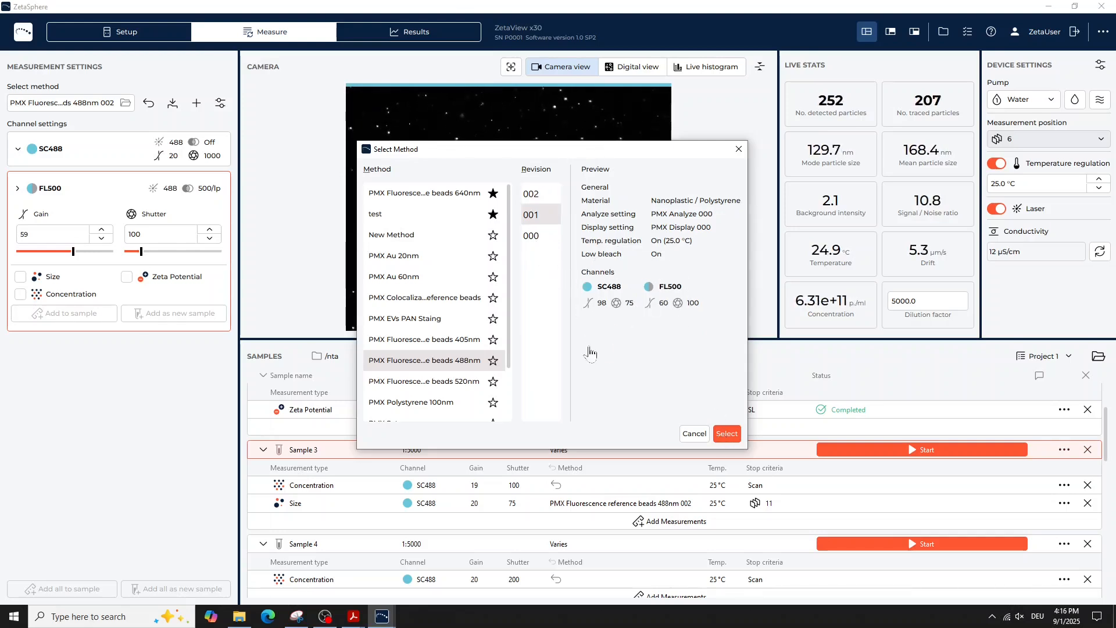
{"action": "left_click", "coordinate": [693, 433]}
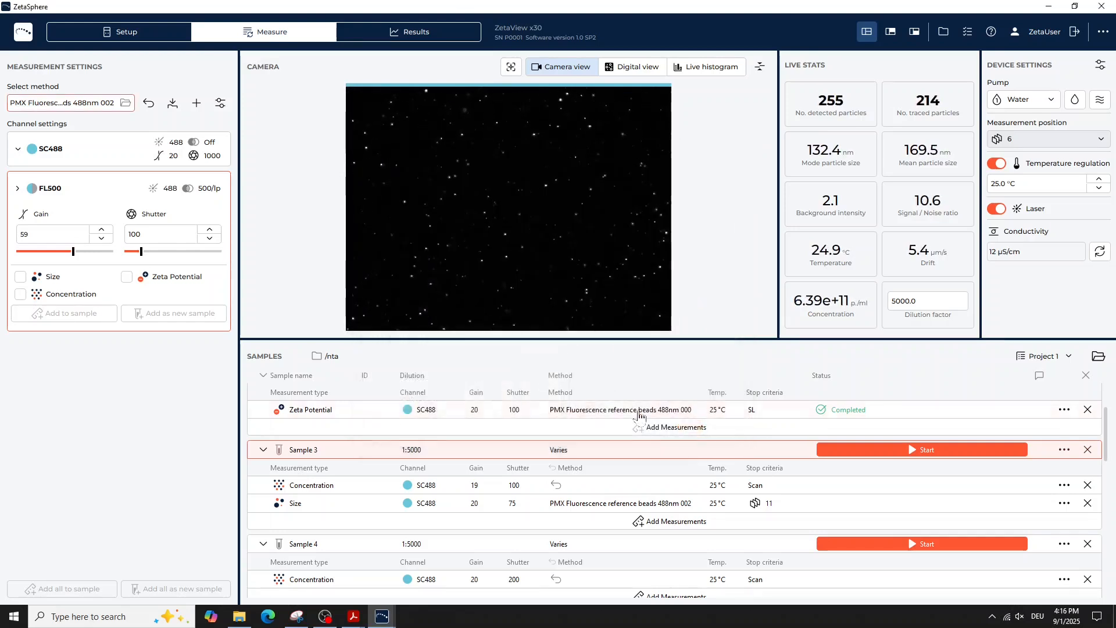
- Look over the new-method form and its material options, and cancel it
{"action": "left_click", "coordinate": [198, 106]}
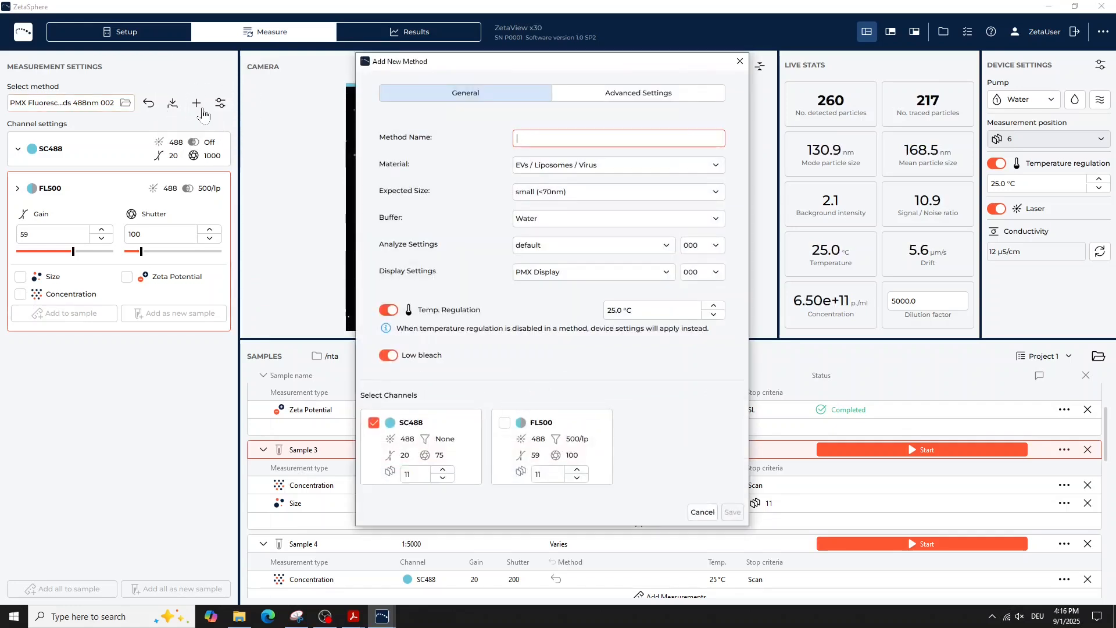
{"action": "left_click", "coordinate": [619, 173]}
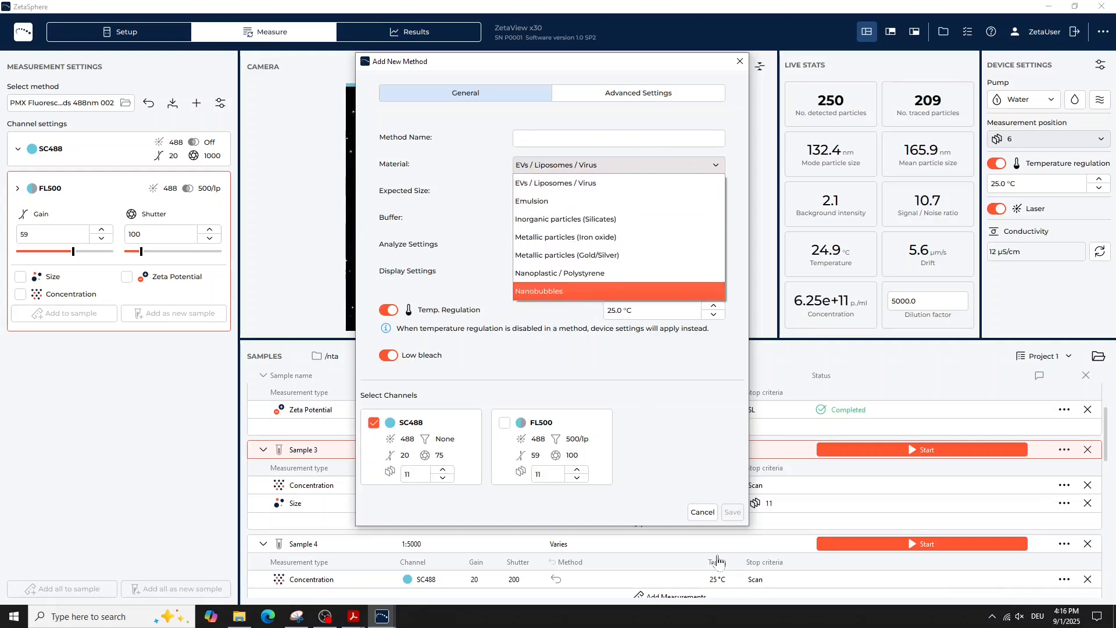
{"action": "left_click", "coordinate": [702, 512]}
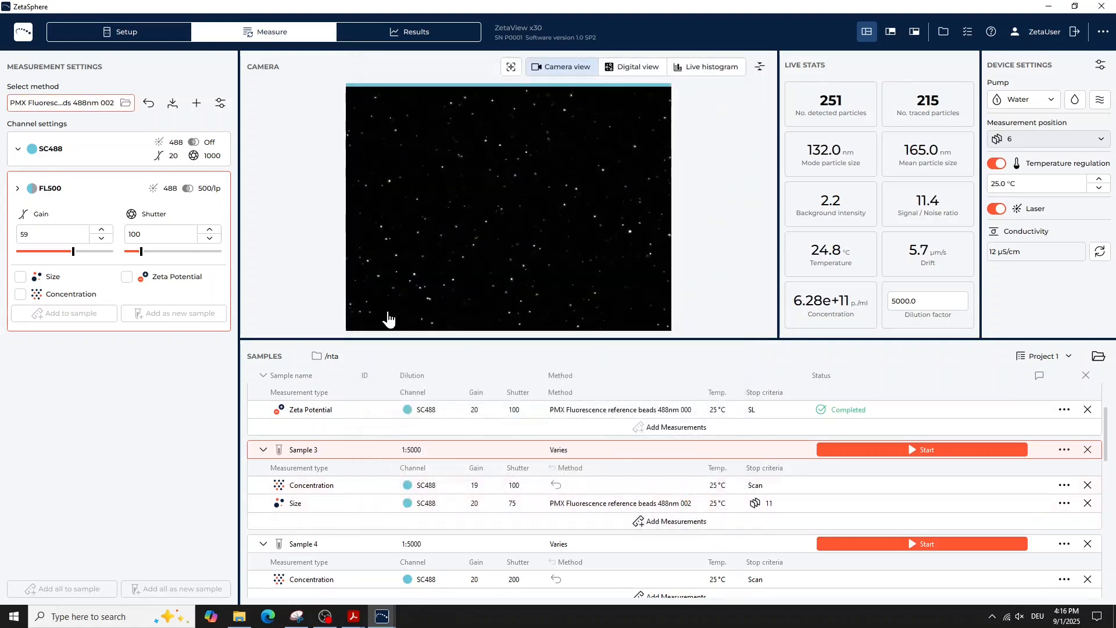
- Add an FL500 size measurement as a new sample named "new", and include a concentration measurement for it
{"action": "left_click", "coordinate": [21, 276]}
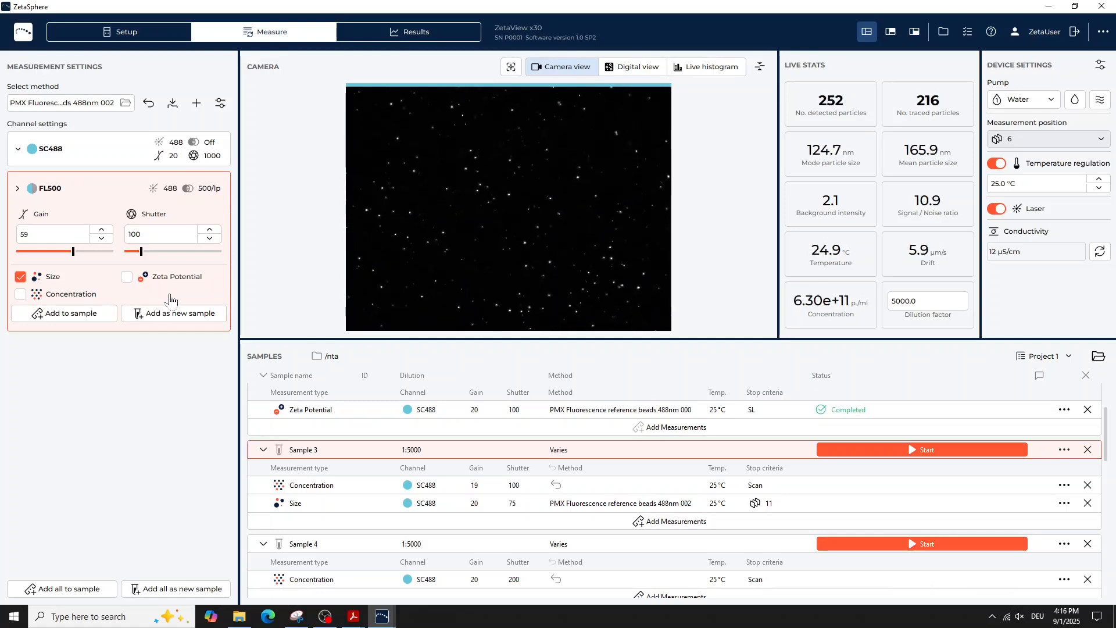
{"action": "left_click", "coordinate": [133, 317]}
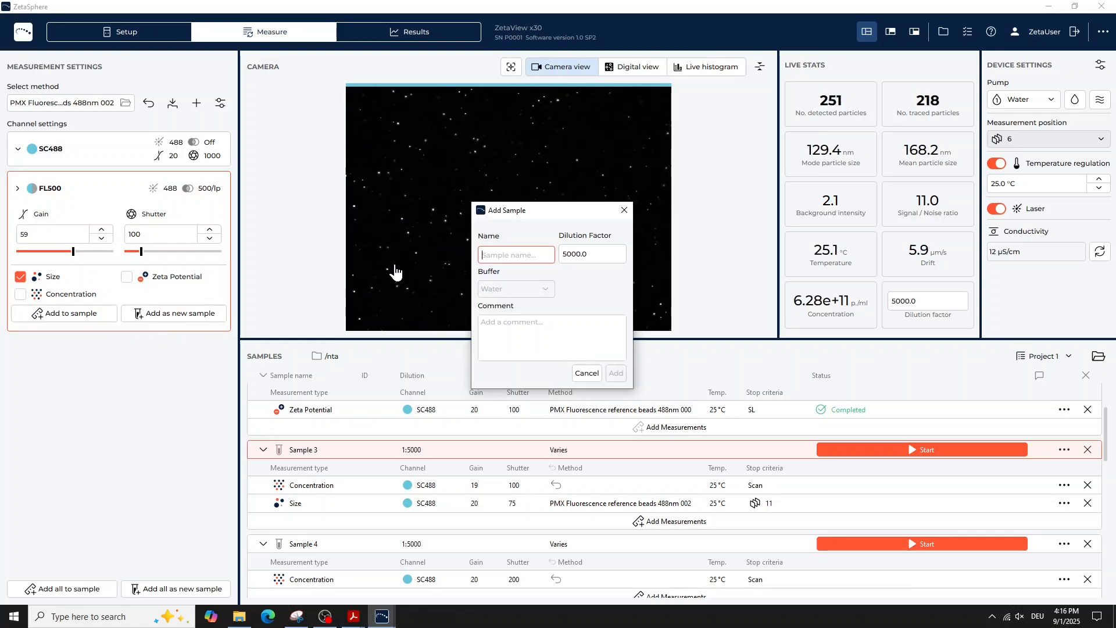
{"action": "type", "text": "new"}
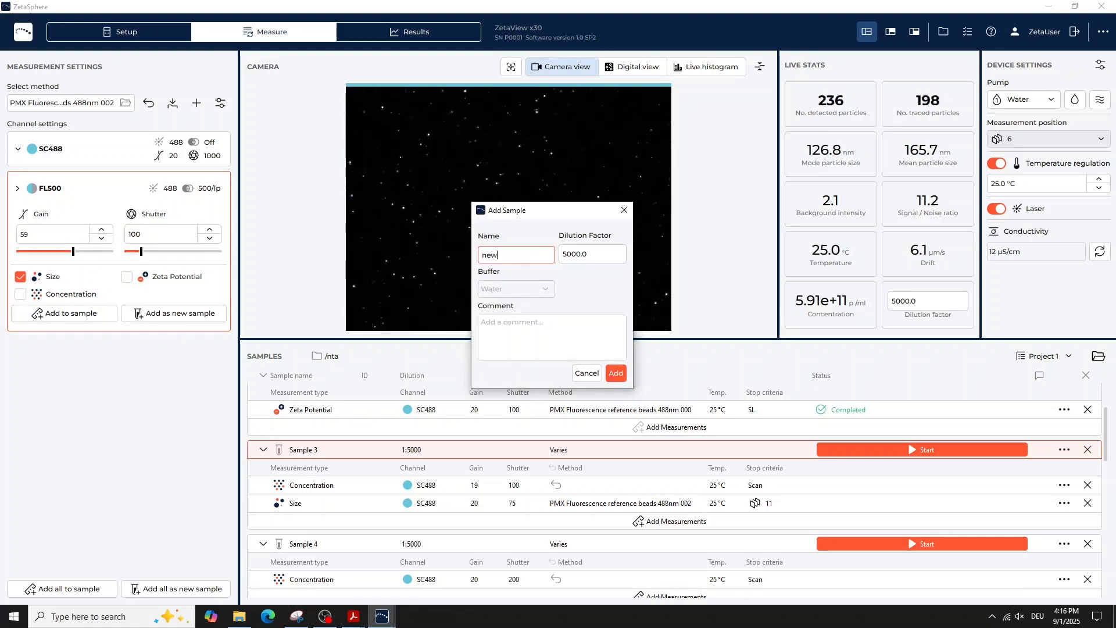
{"action": "left_click", "coordinate": [615, 373]}
{"action": "left_click", "coordinate": [21, 290]}
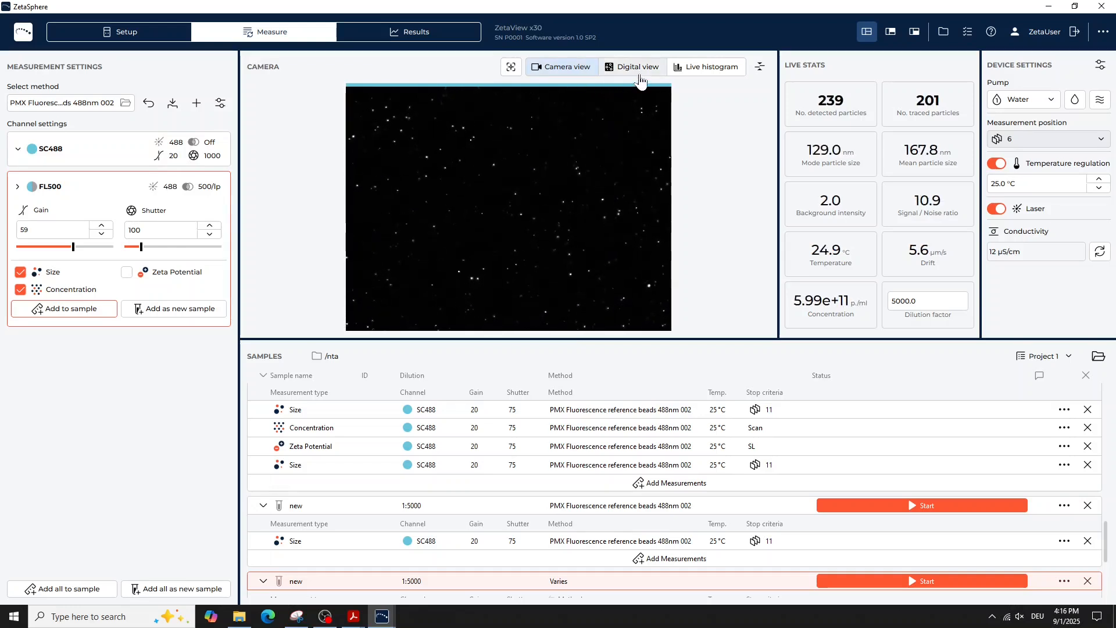
- View the particles in the digital view and live histogram, and review the histogram's particle size, bin size and sample interval settings
{"action": "key", "text": "ctrl"}
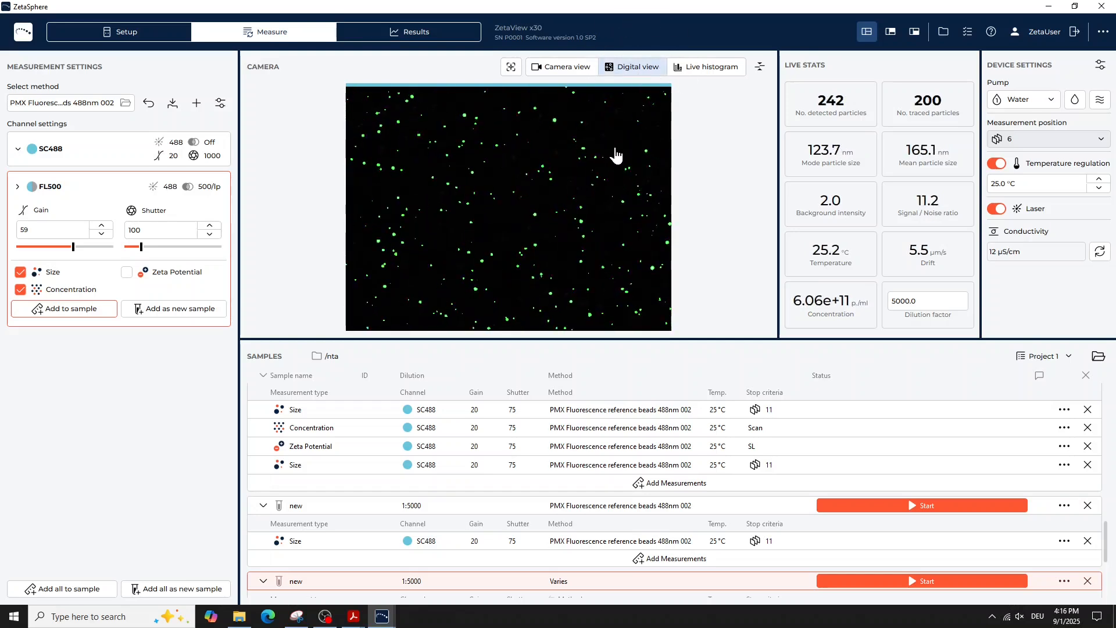
{"action": "left_click", "coordinate": [706, 66]}
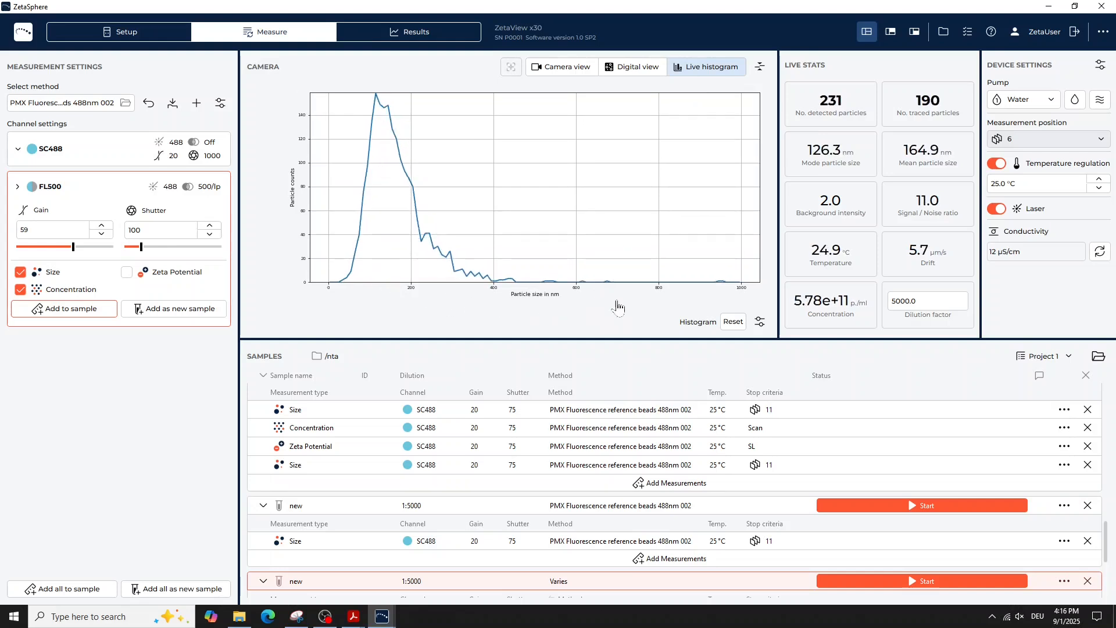
{"action": "left_click", "coordinate": [758, 322]}
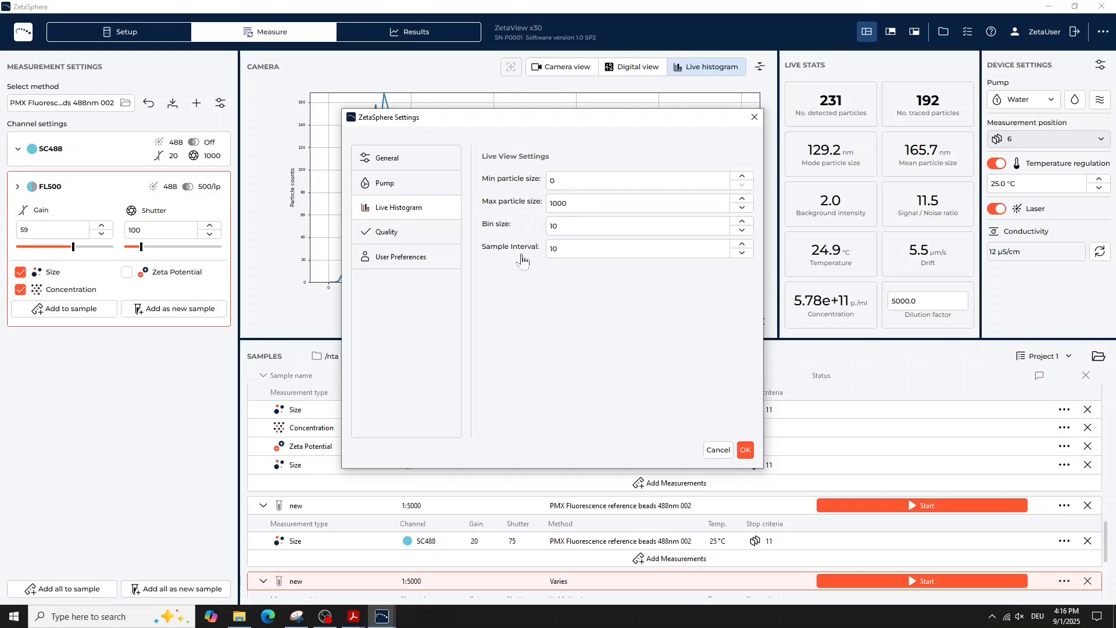
{"action": "left_click", "coordinate": [745, 449]}
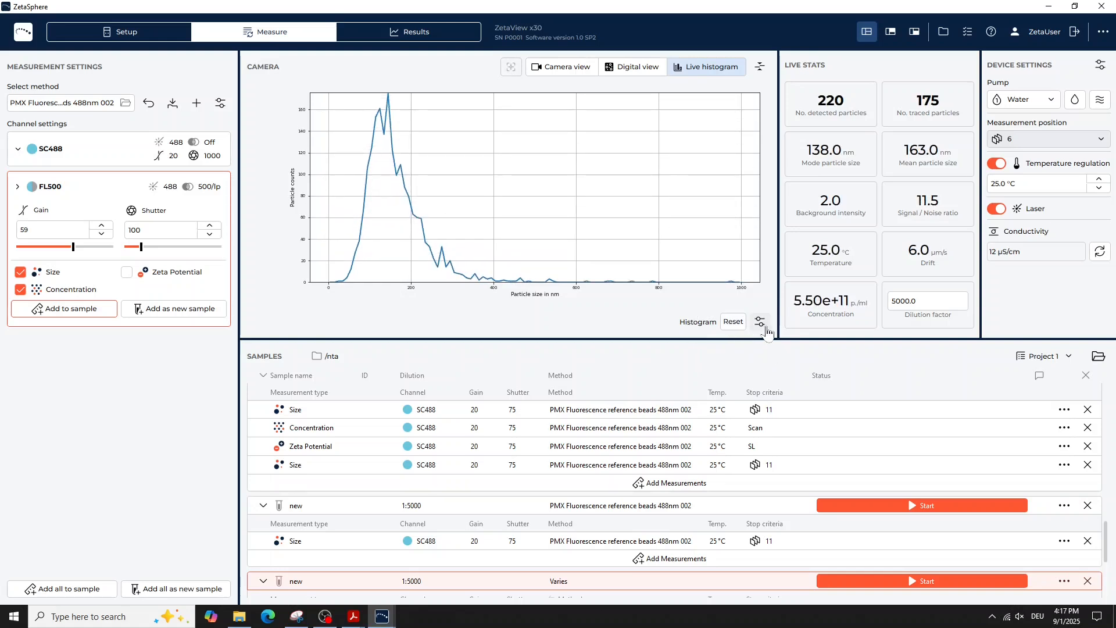
- Return to the live camera view and run the autofocus
{"action": "left_click", "coordinate": [533, 74]}
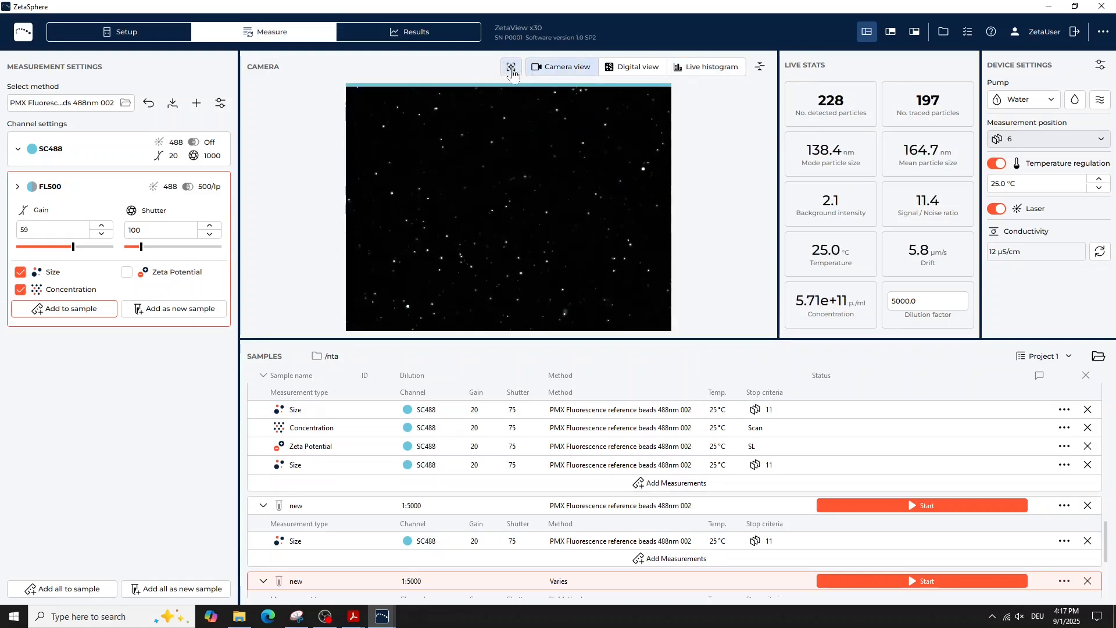
{"action": "left_click", "coordinate": [509, 68]}
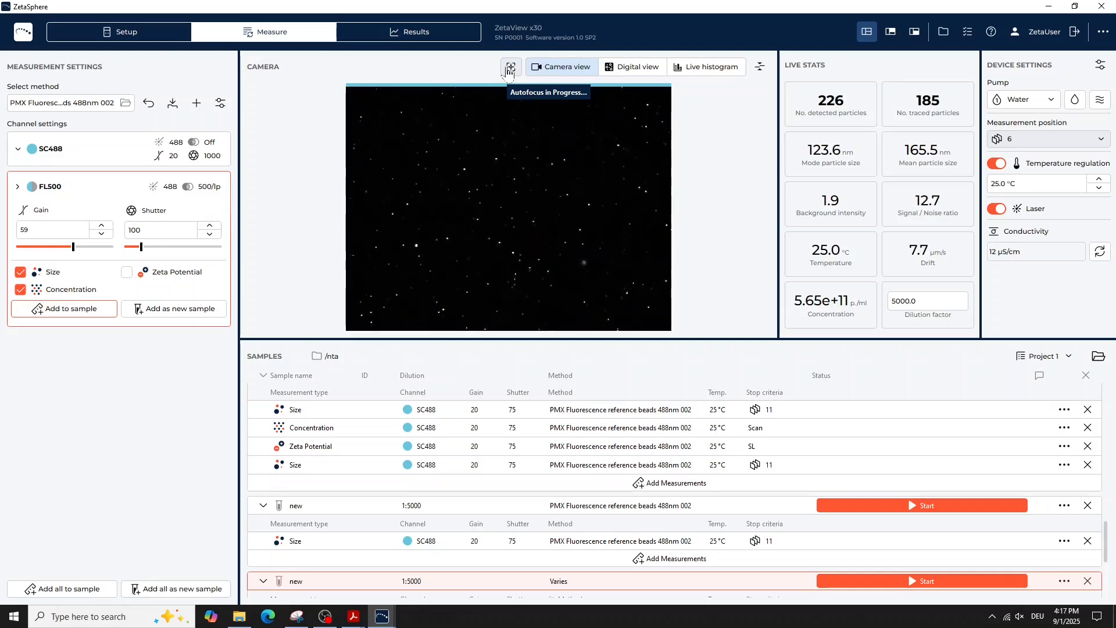
{"action": "left_click", "coordinate": [812, 70]}
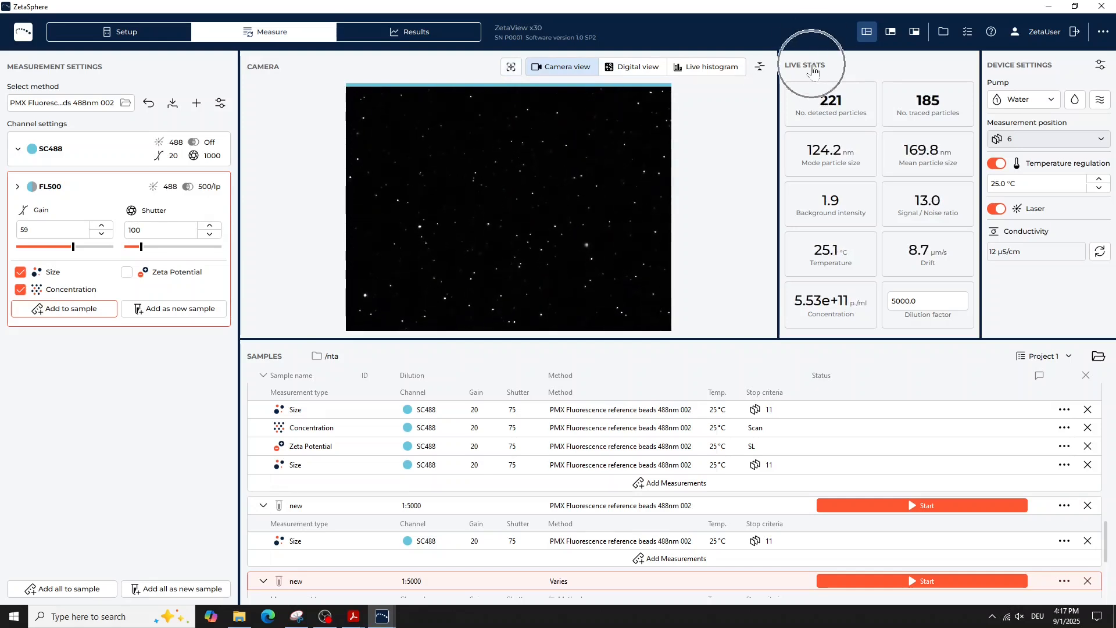
{"action": "left_click", "coordinate": [864, 119]}
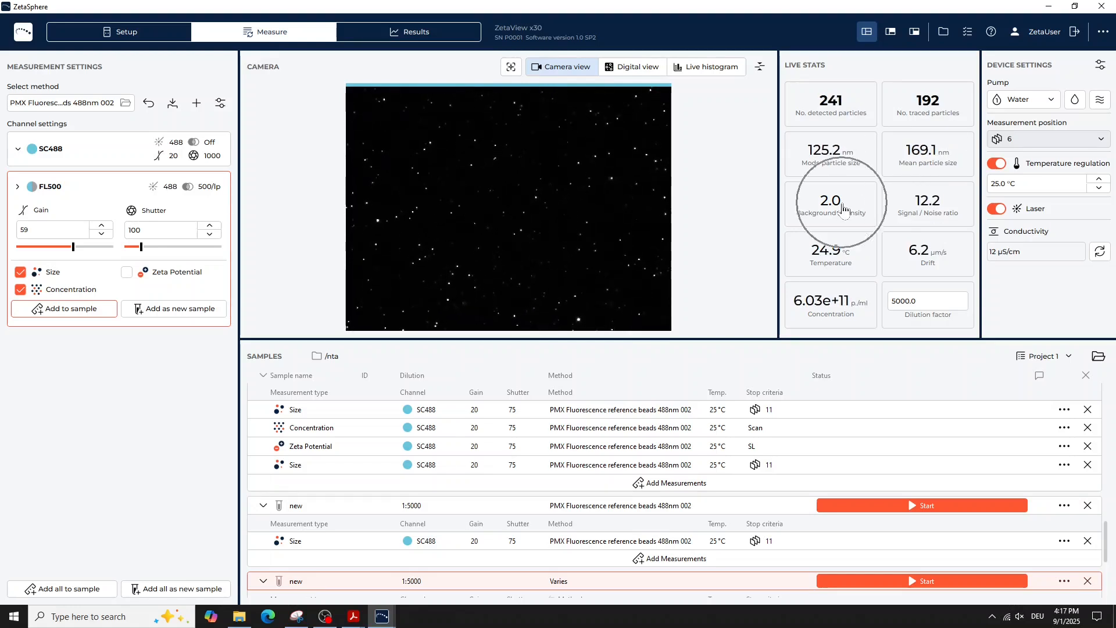
- Set the dilution factor in the live statistics to 10000
{"action": "left_click", "coordinate": [921, 218]}
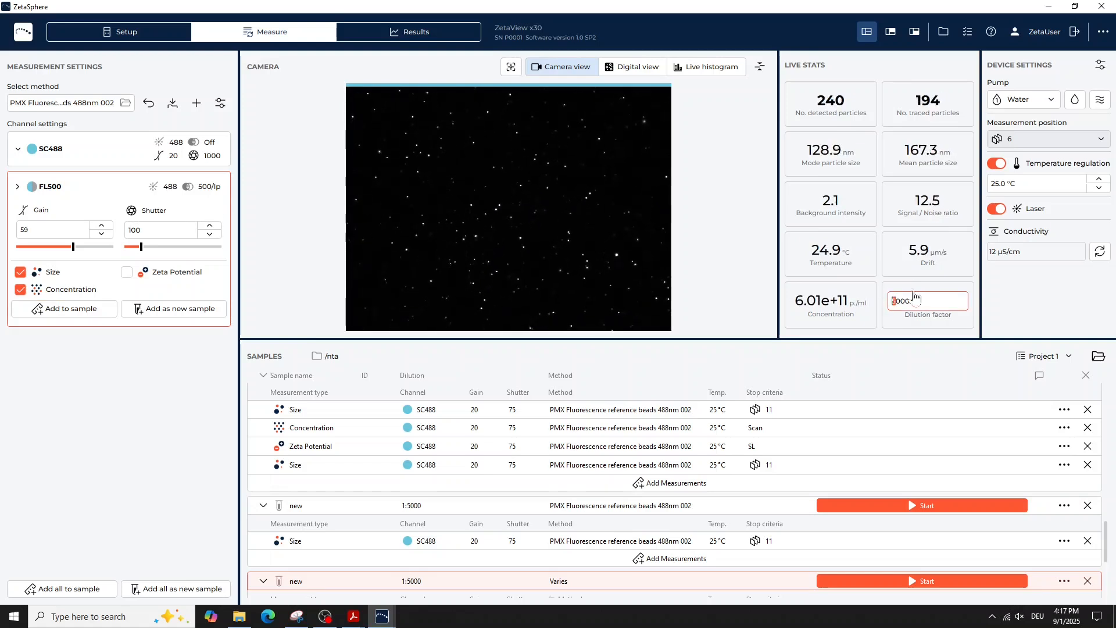
{"action": "type", "text": "10"}
{"action": "key", "text": "Return"}
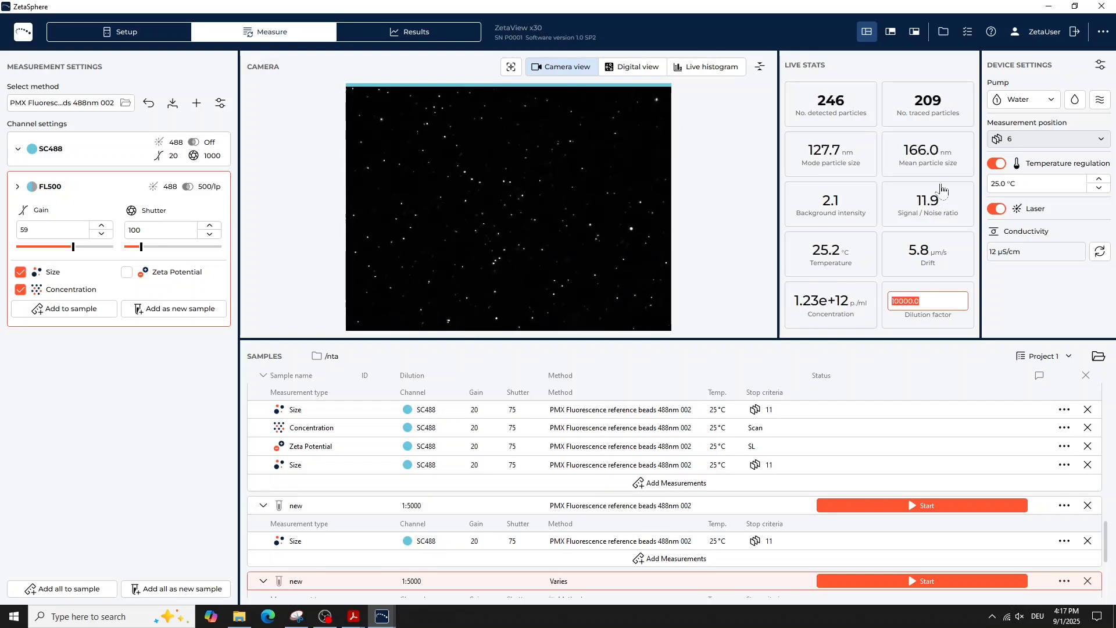
- Move the measurement position to 8 and refresh the conductivity reading
{"action": "key", "text": "ctrl"}
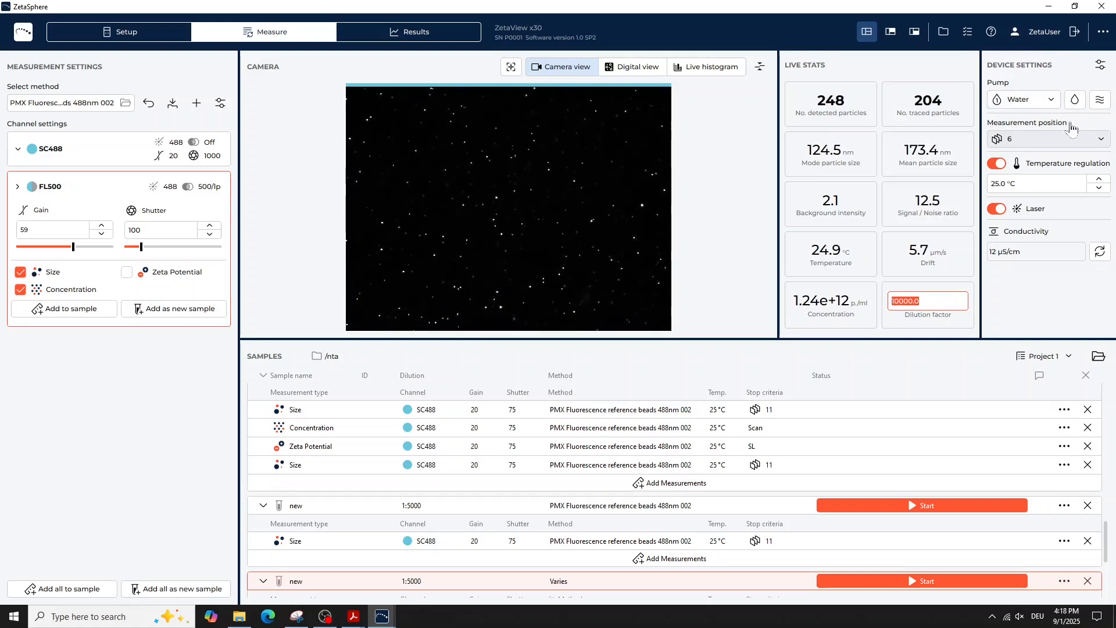
{"action": "left_click", "coordinate": [1056, 146]}
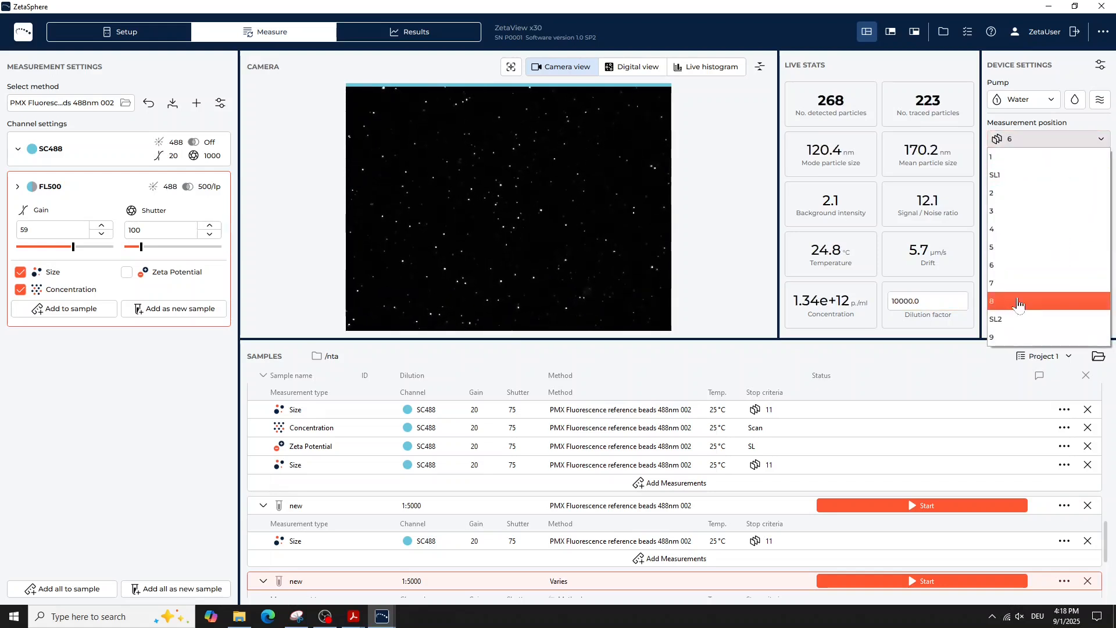
{"action": "left_click", "coordinate": [1049, 295]}
{"action": "left_click", "coordinate": [1001, 165]}
{"action": "left_click", "coordinate": [1001, 165]}
{"action": "left_click", "coordinate": [1000, 211]}
{"action": "left_click", "coordinate": [1000, 210]}
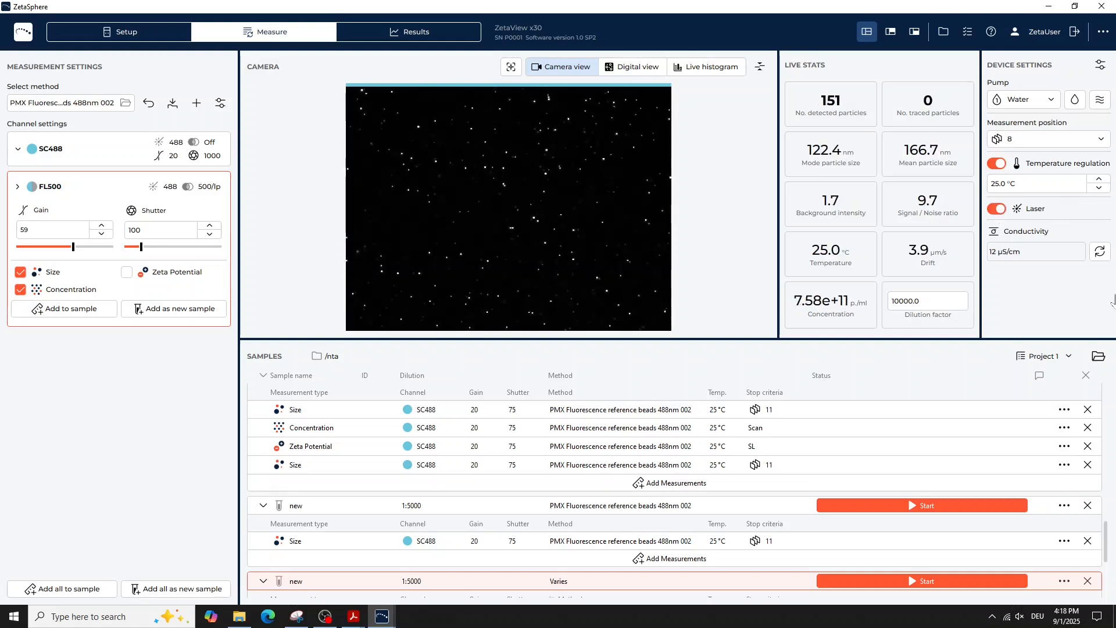
{"action": "left_click", "coordinate": [1100, 252]}
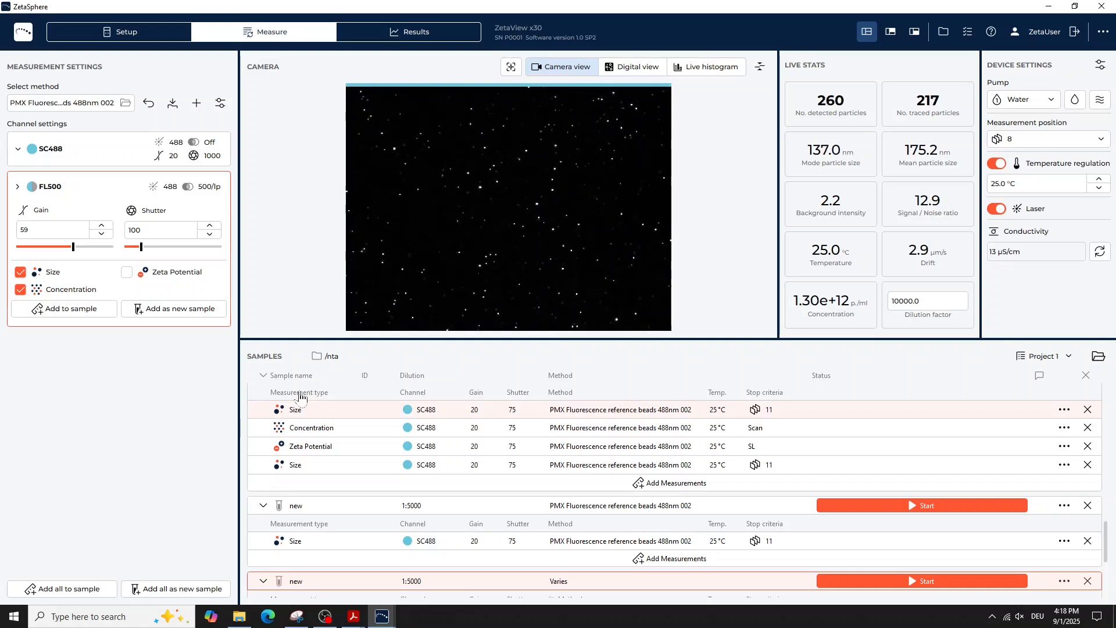
{"action": "key", "text": "ctrl"}
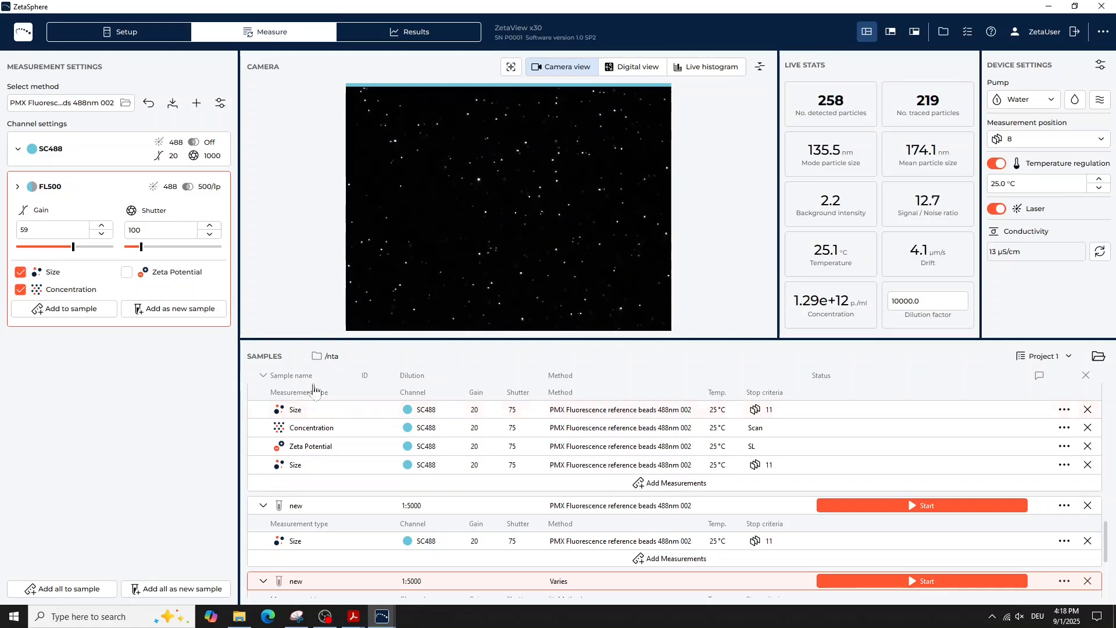
{"action": "key", "text": "ctrl"}
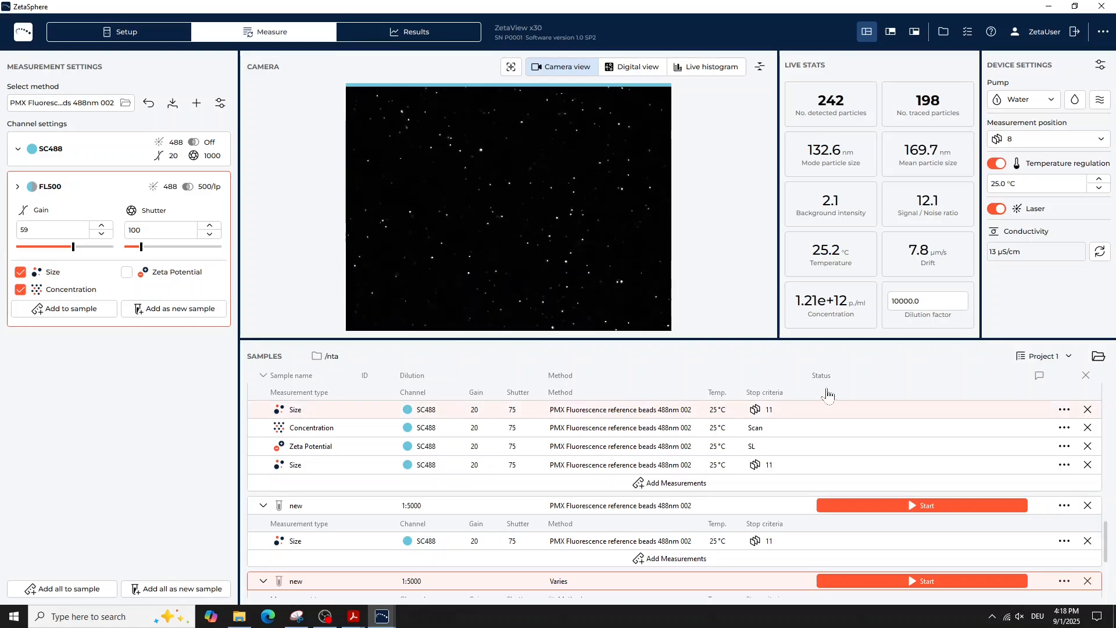
{"action": "key", "text": "ctrl"}
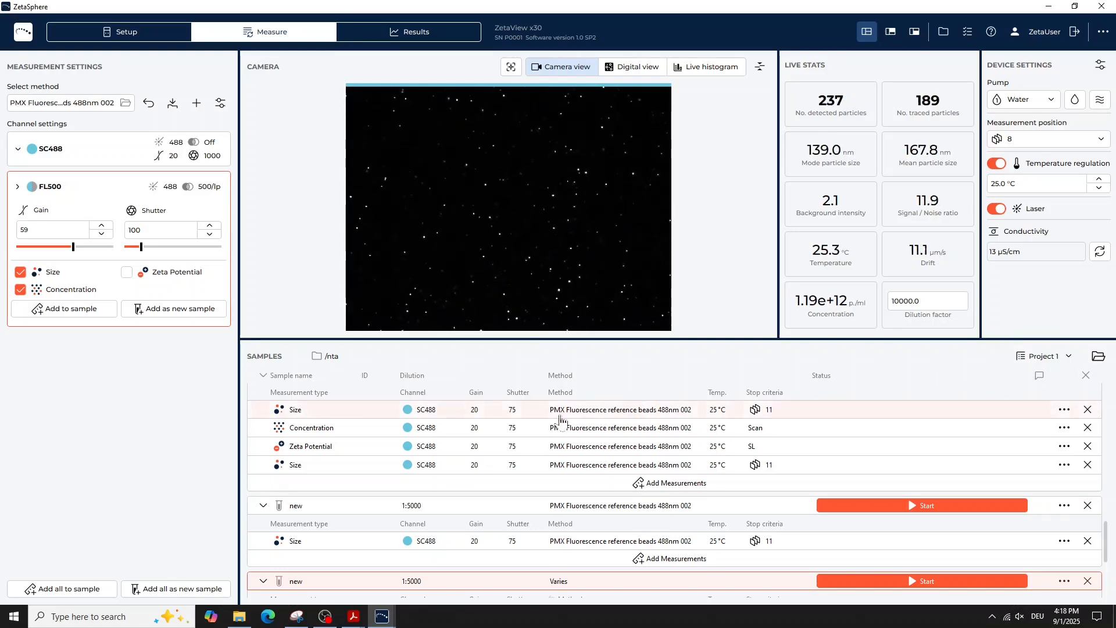
- Set the shutter to 100 for the first Size measurement of sample tert
{"action": "left_click", "coordinate": [475, 416]}
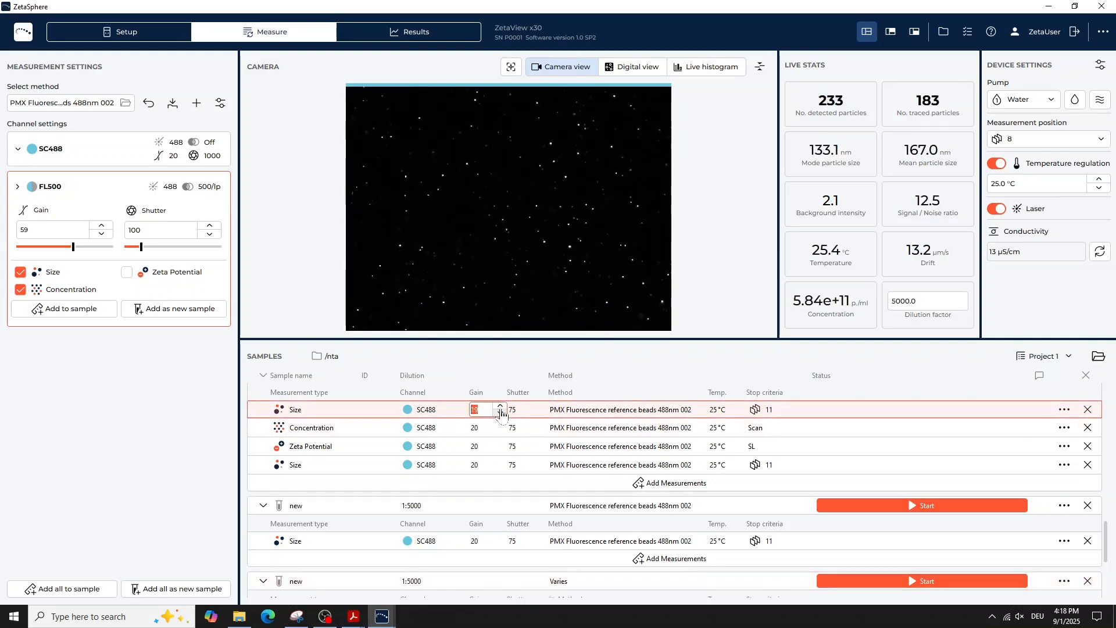
{"action": "left_click", "coordinate": [509, 379]}
{"action": "left_click", "coordinate": [513, 413]}
{"action": "type", "text": "100"}
{"action": "left_click", "coordinate": [513, 369]}
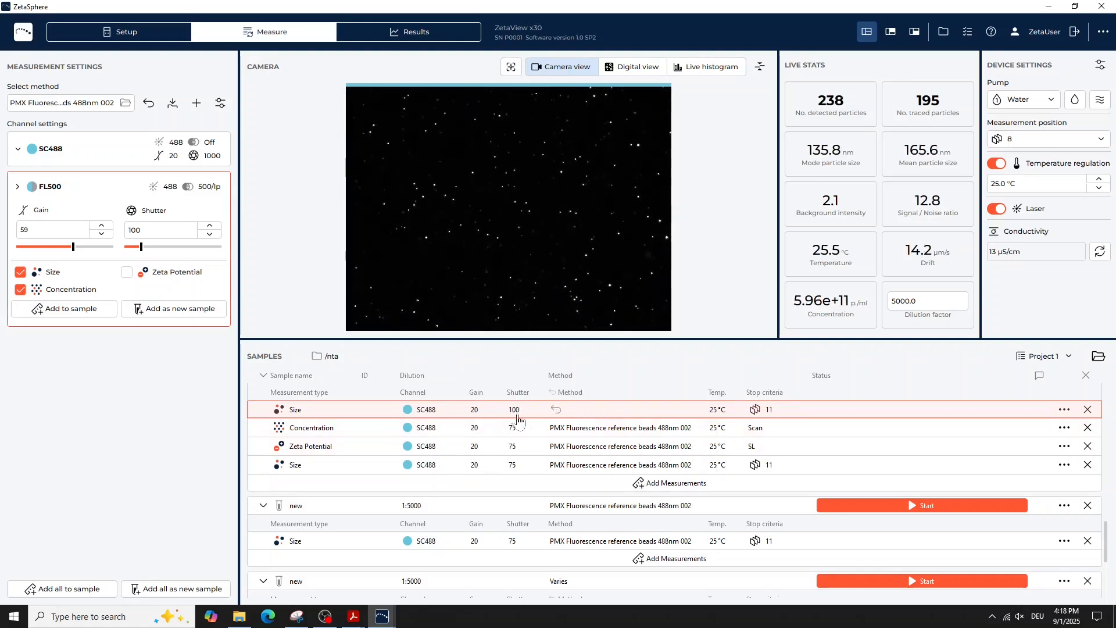
{"action": "left_click", "coordinate": [557, 410]}
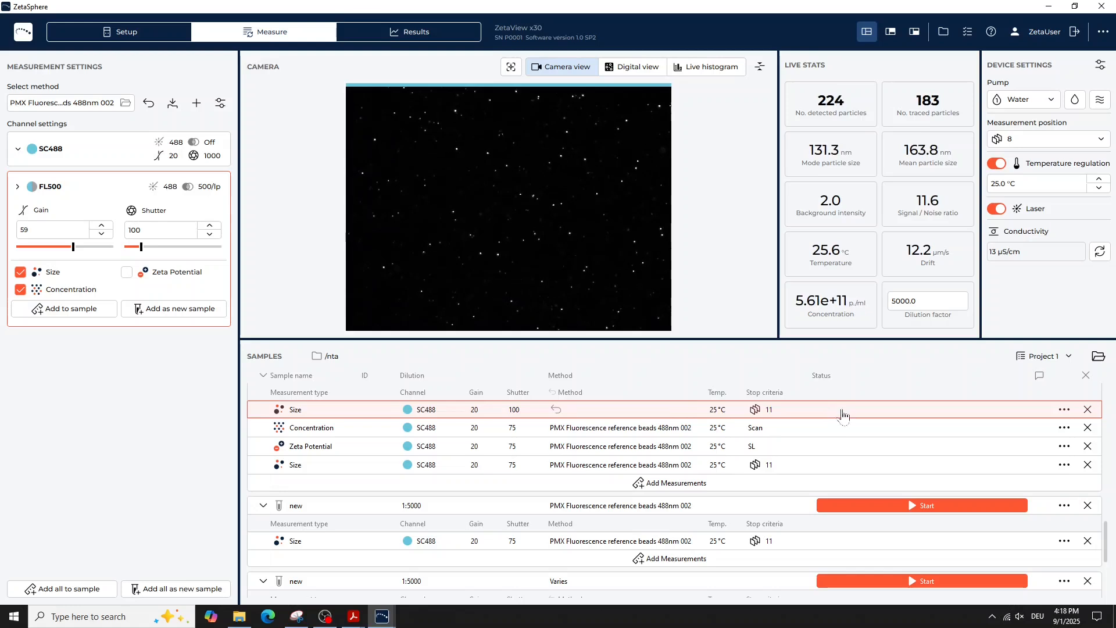
- Remove the first Size measurement from sample tert and open the options of its Zeta Potential measurement
{"action": "scroll", "coordinate": [279, 459], "scroll_direction": "up", "scroll_amount": 2}
{"action": "scroll", "coordinate": [278, 459], "scroll_direction": "down", "scroll_amount": 1}
{"action": "scroll", "coordinate": [290, 457], "scroll_direction": "down", "scroll_amount": 1}
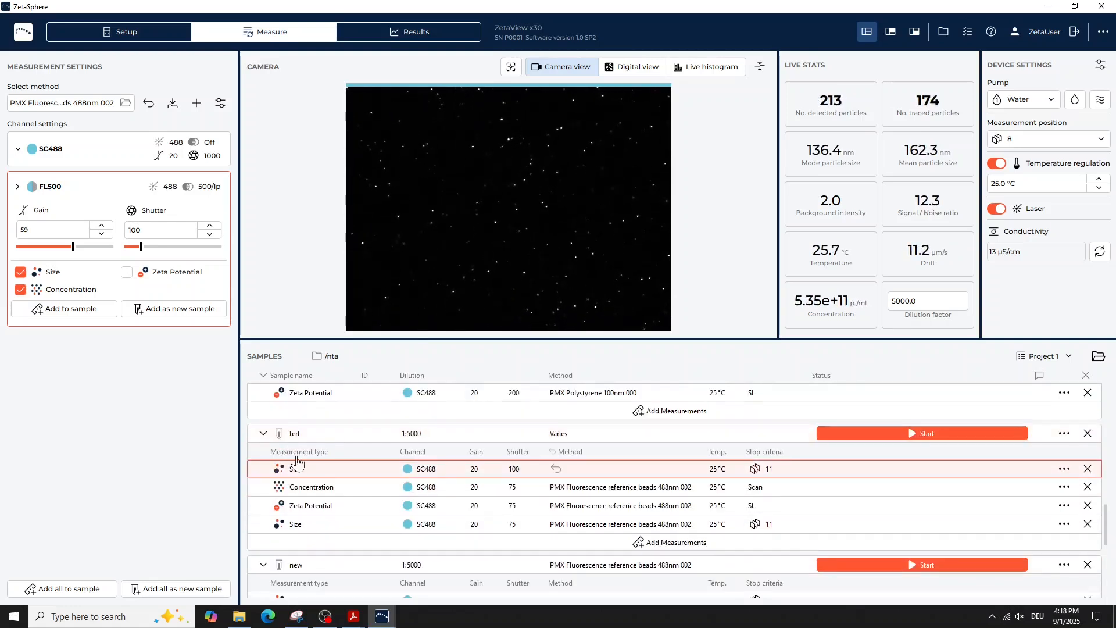
{"action": "left_click", "coordinate": [263, 435]}
{"action": "left_click", "coordinate": [264, 434]}
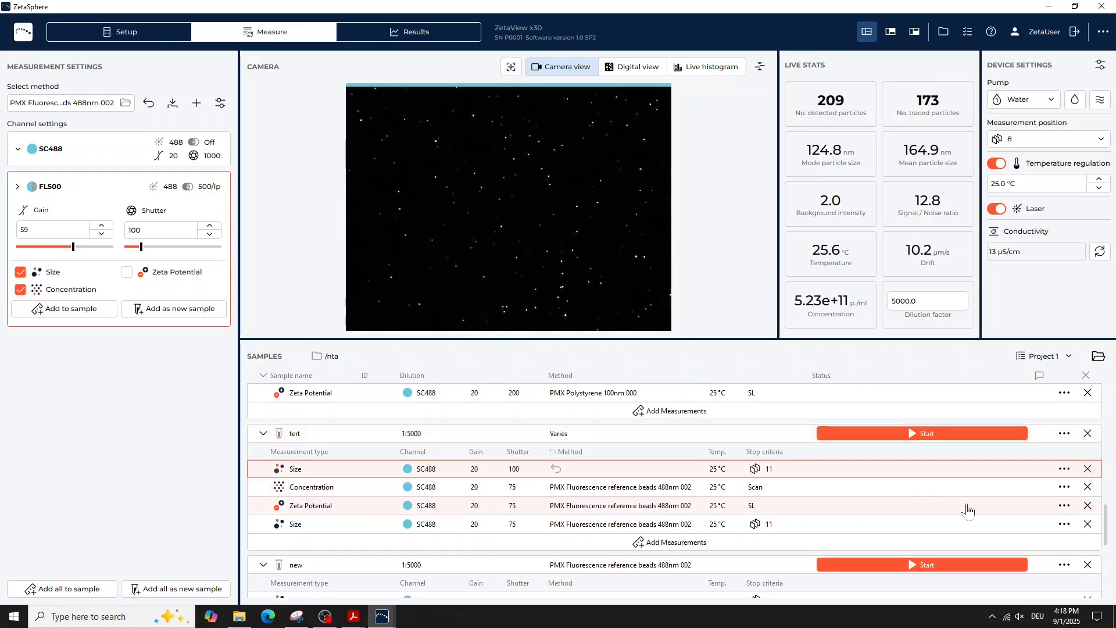
{"action": "left_click", "coordinate": [1087, 468]}
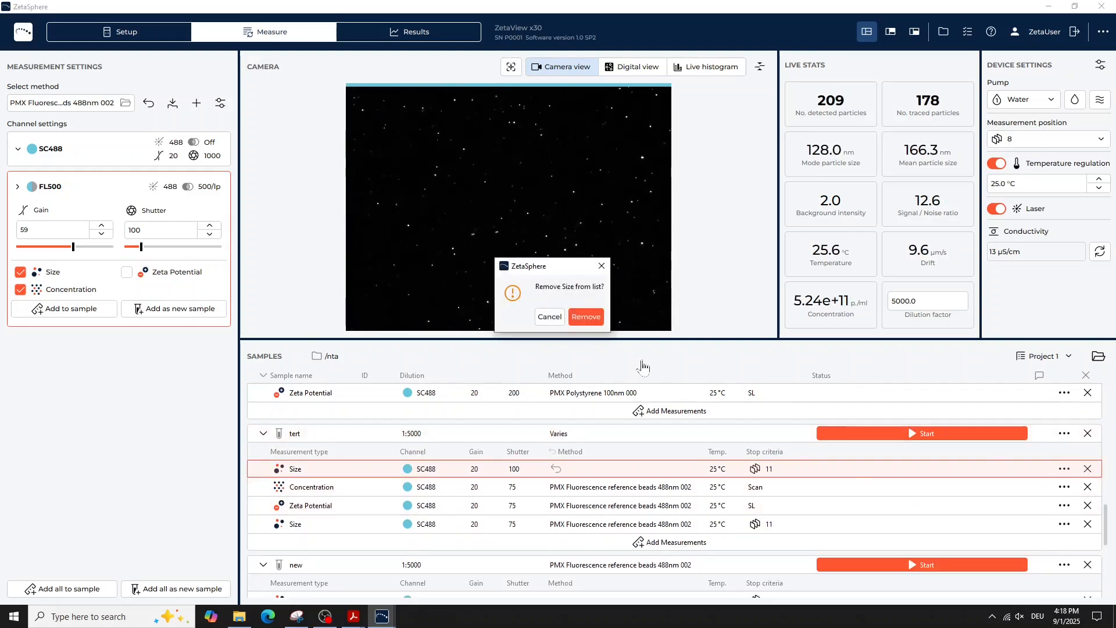
{"action": "left_click", "coordinate": [585, 317]}
{"action": "left_click", "coordinate": [1064, 487]}
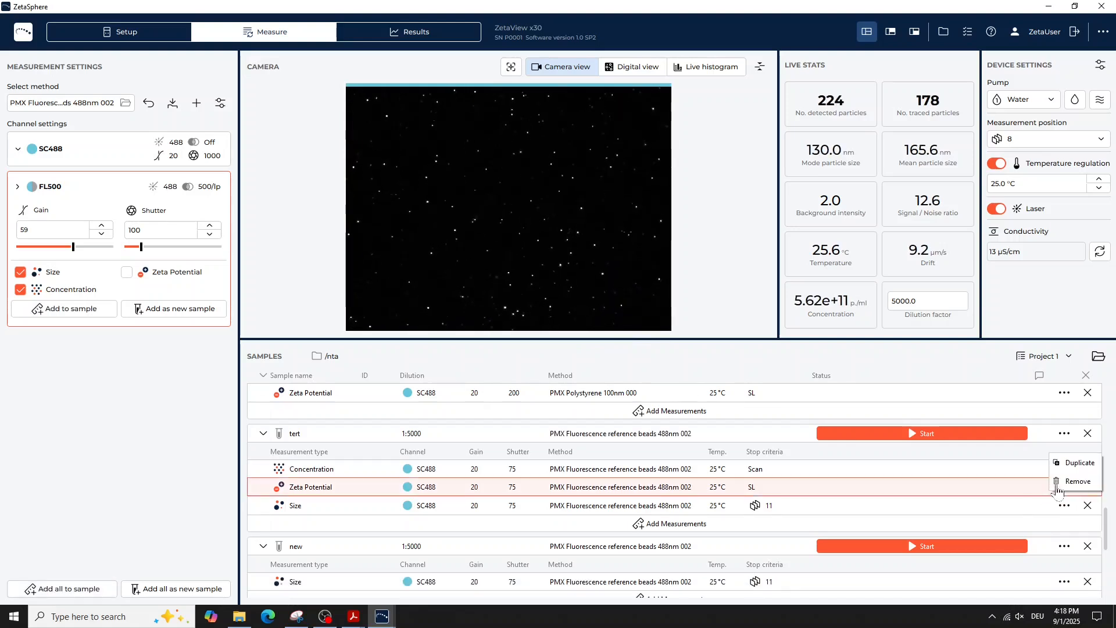
- Start the measurements of sample tert and cancel the run
{"action": "left_click", "coordinate": [930, 436]}
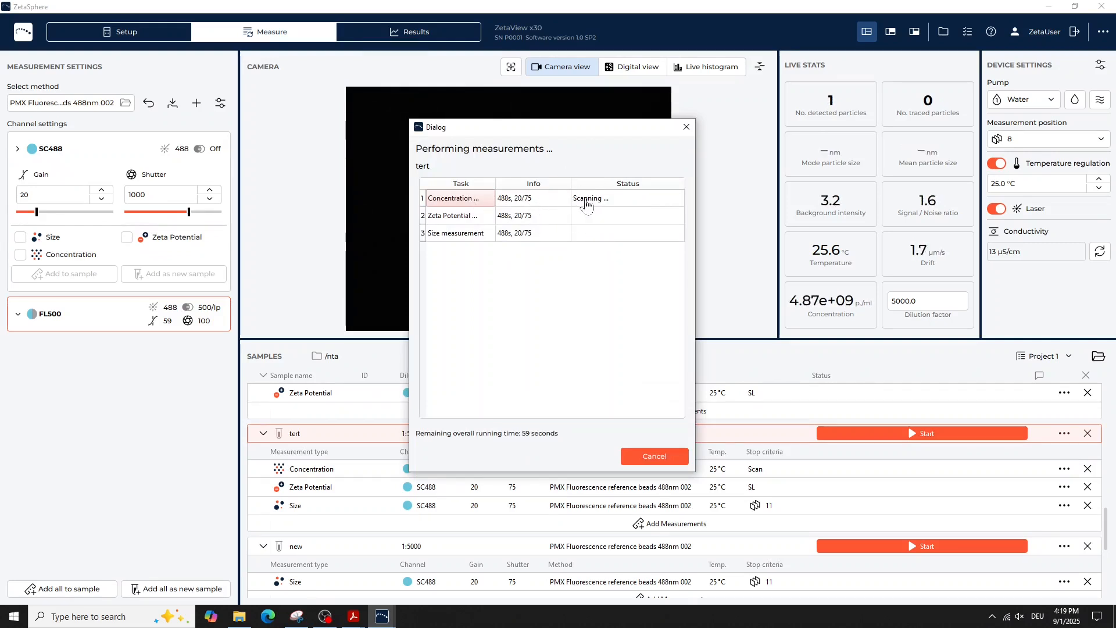
{"action": "left_click", "coordinate": [634, 457]}
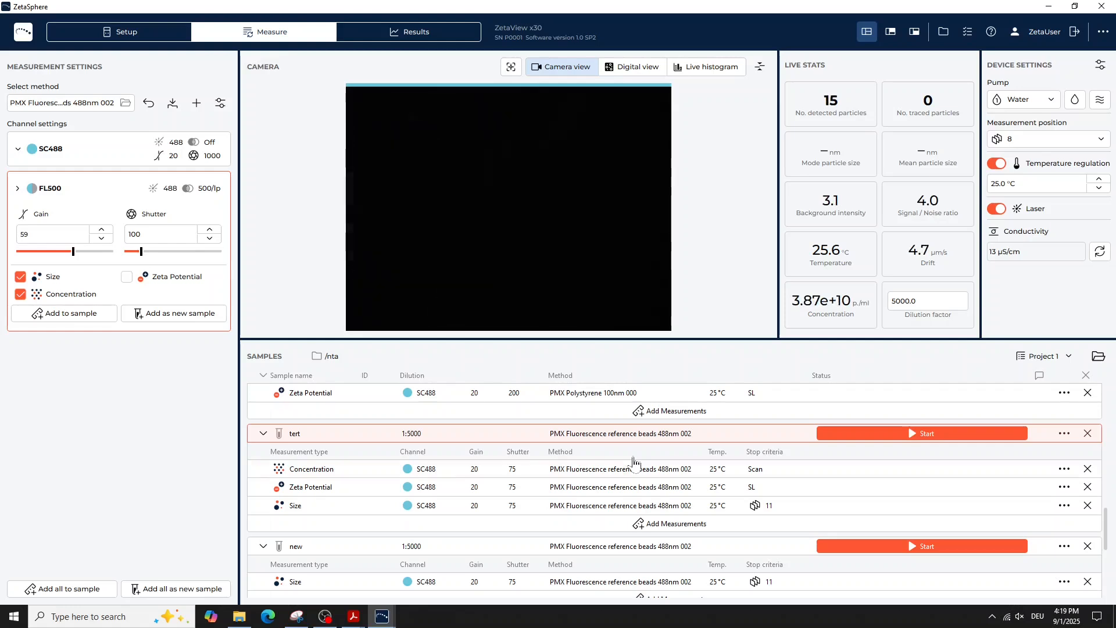
- Review the save, export and import options of the Project 1 worklist and look through its saved sample list revisions
{"action": "scroll", "coordinate": [445, 469], "scroll_direction": "up", "scroll_amount": 8}
{"action": "scroll", "coordinate": [444, 469], "scroll_direction": "up", "scroll_amount": 3}
{"action": "left_click", "coordinate": [377, 397]}
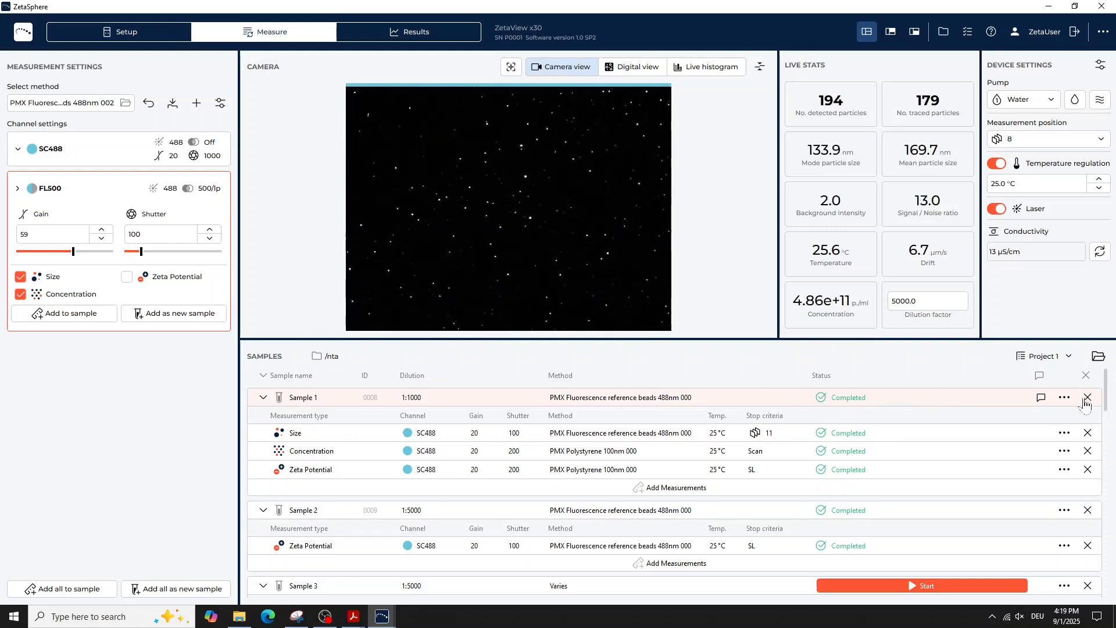
{"action": "left_click", "coordinate": [1066, 358]}
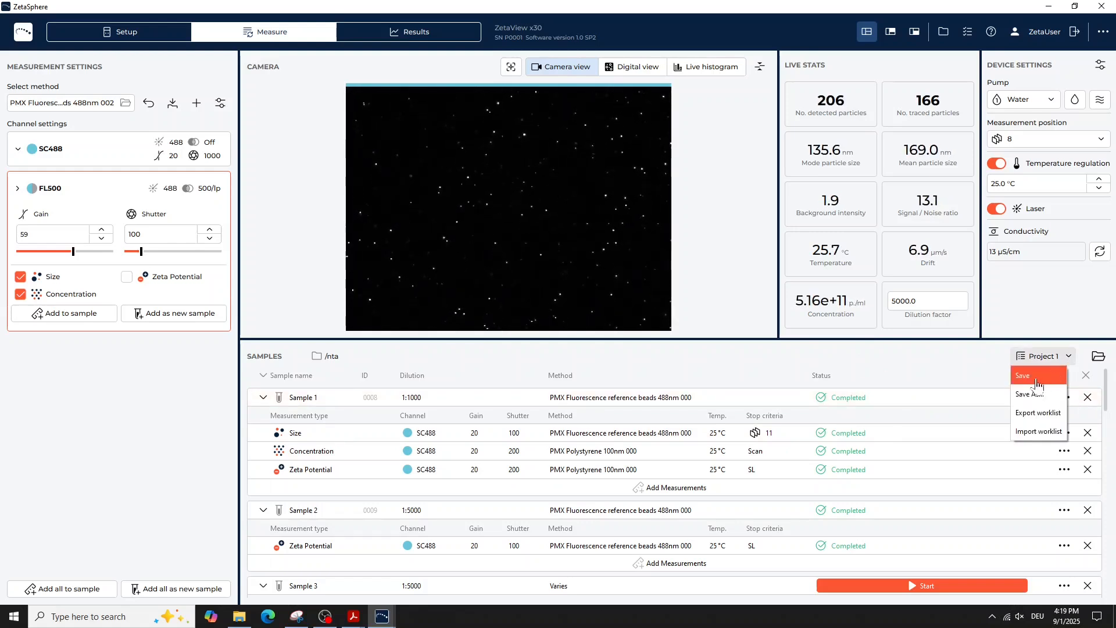
{"action": "left_click", "coordinate": [1040, 433]}
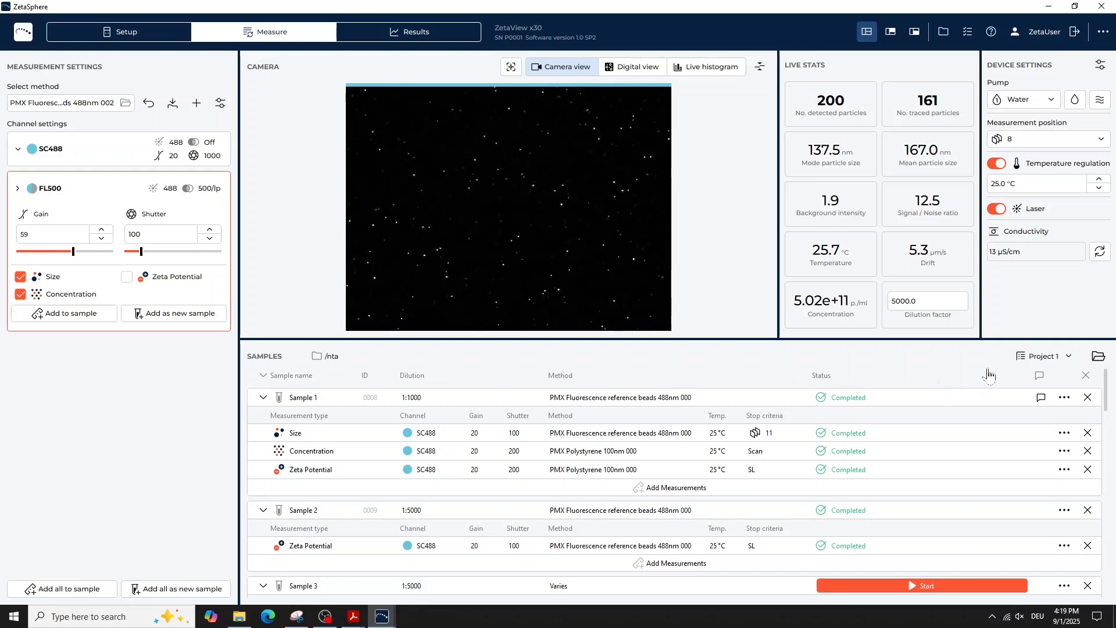
{"action": "left_click", "coordinate": [1103, 357]}
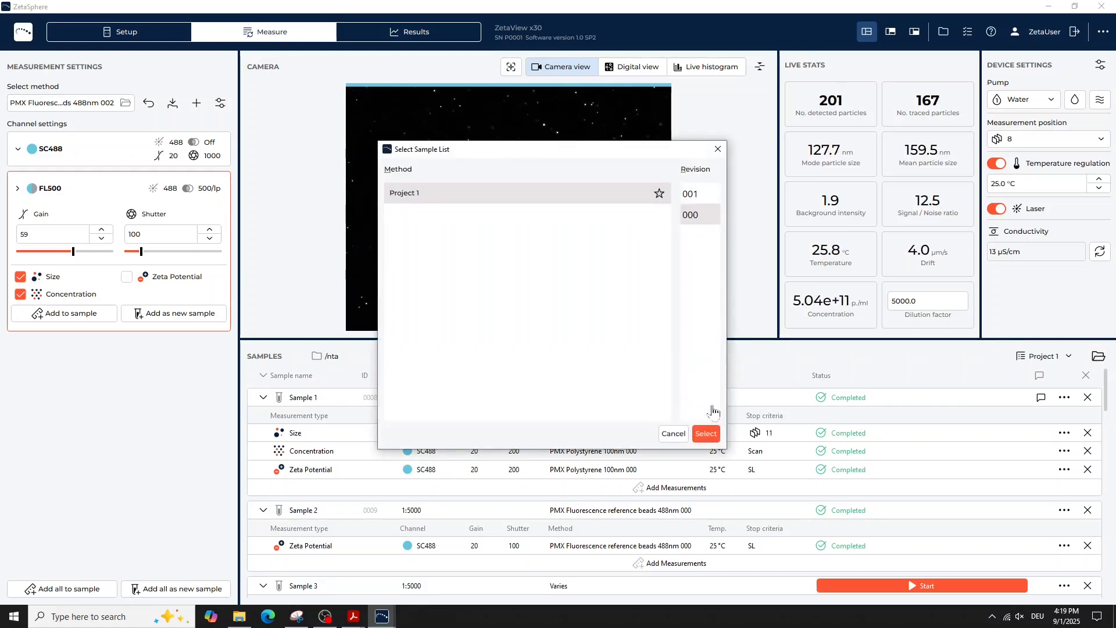
{"action": "left_click", "coordinate": [703, 435]}
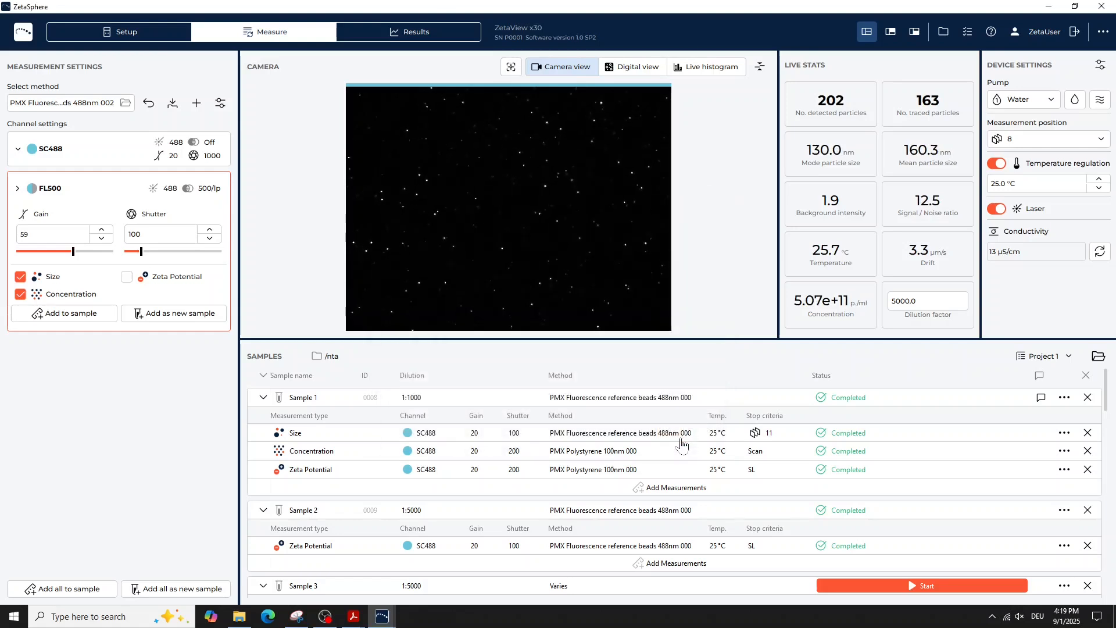